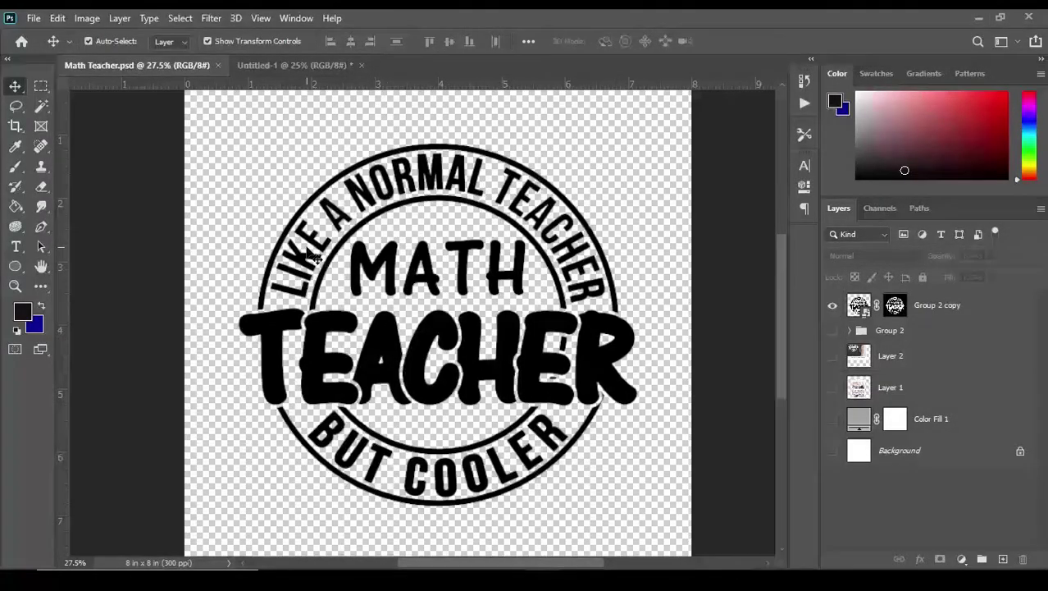
- Look over the existing badge, then fit the whole badge in the window
scroll(313, 257, up, 5)
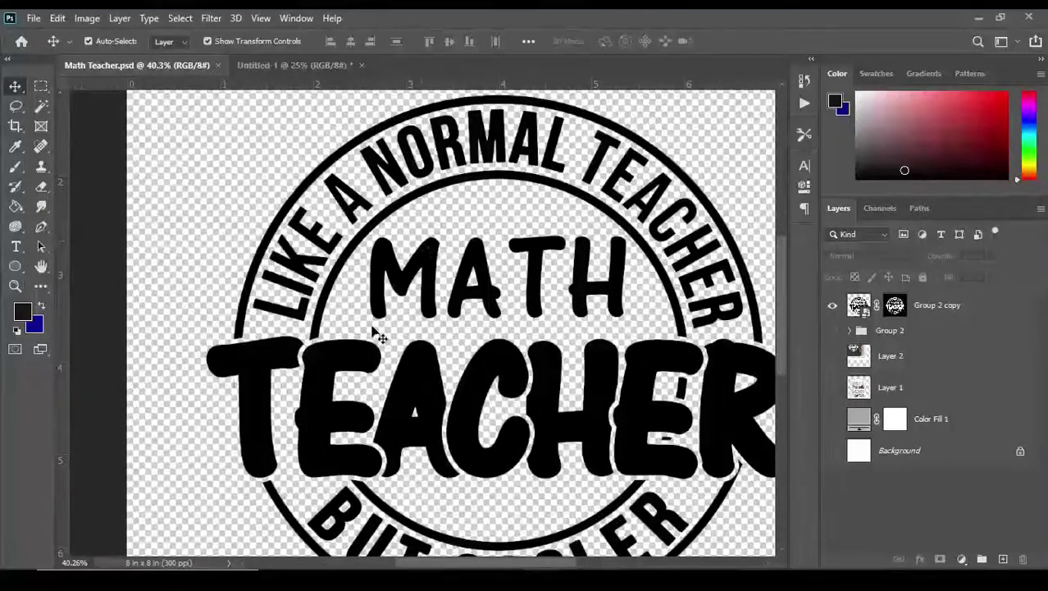
scroll(304, 303, up, 2)
scroll(304, 303, up, 2)
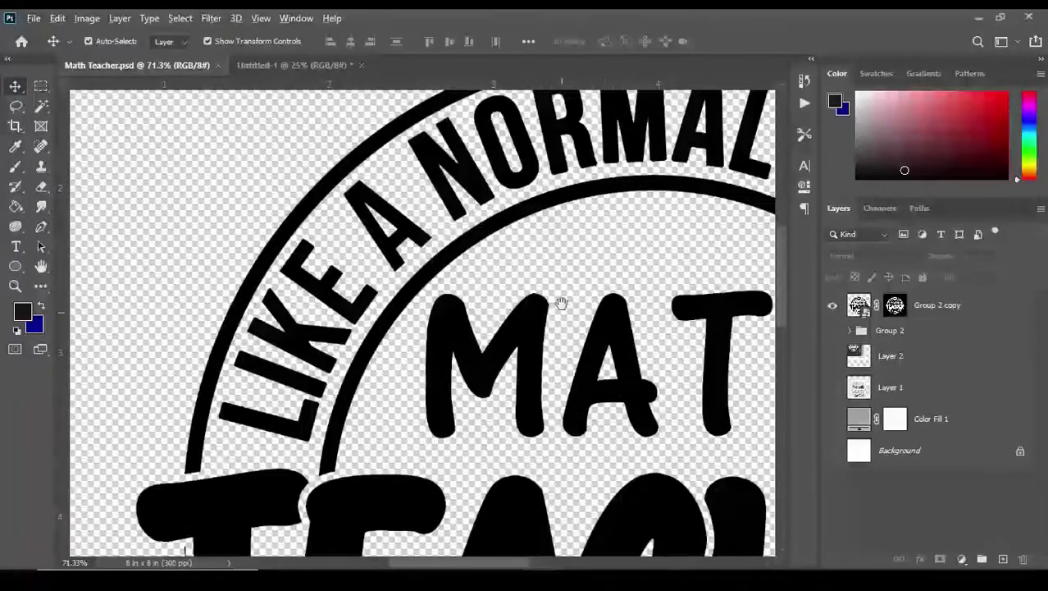
scroll(501, 287, right, 5)
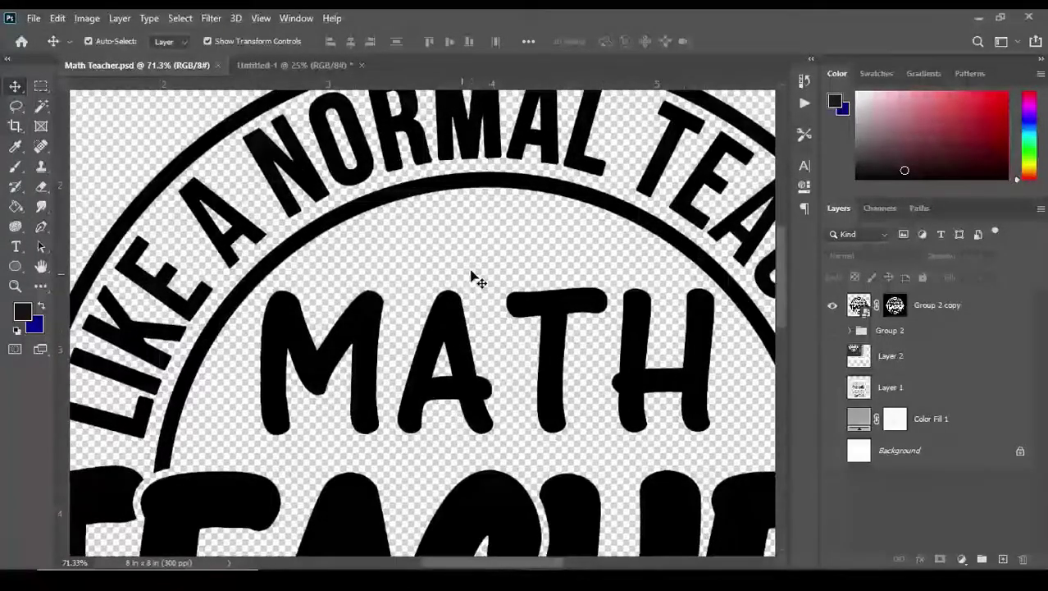
scroll(472, 274, down, 4)
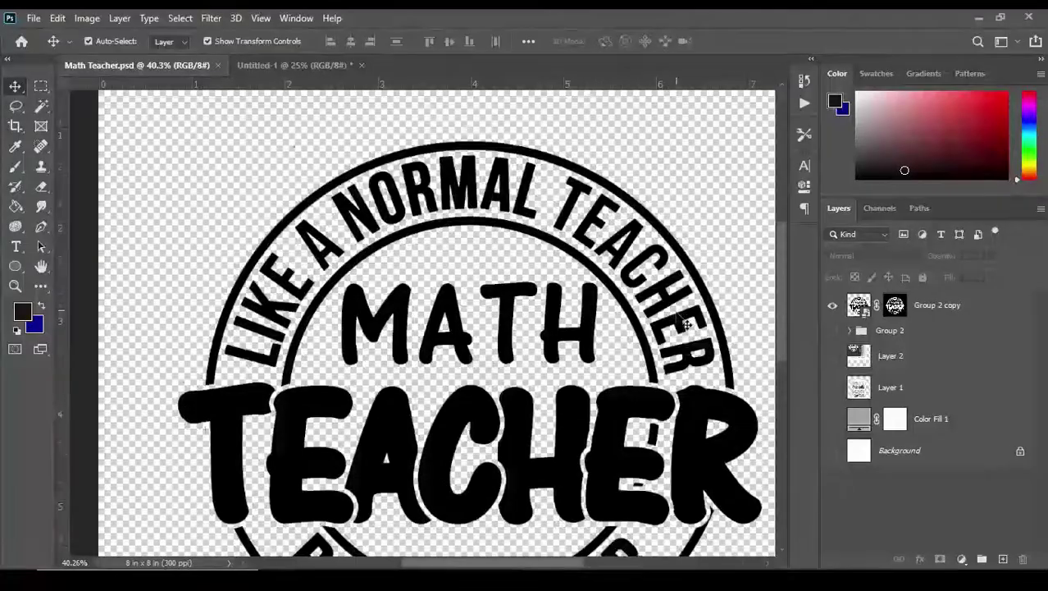
scroll(443, 328, down, 3)
scroll(394, 422, down, 1)
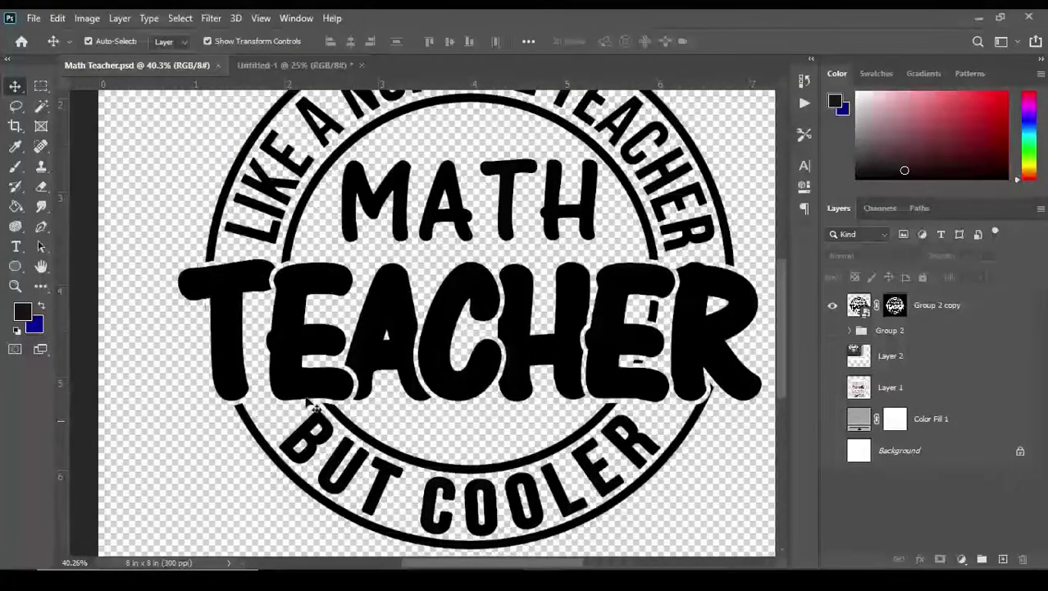
scroll(320, 199, up, 3)
key(ctrl+0)
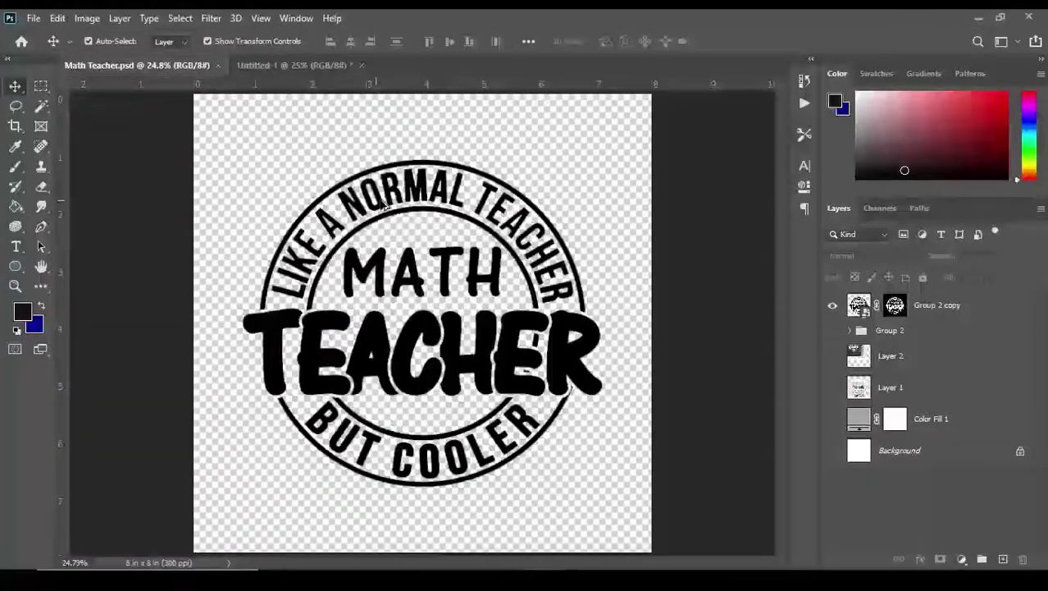
- Create a new white 8 x 8 in document at 300 ppi
click(39, 19)
click(43, 35)
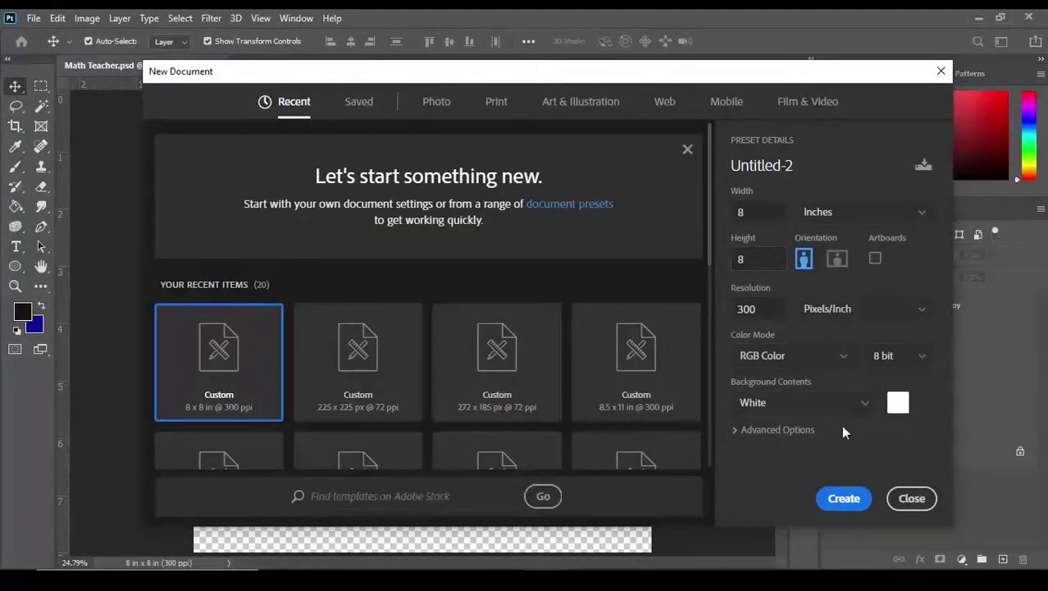
click(843, 498)
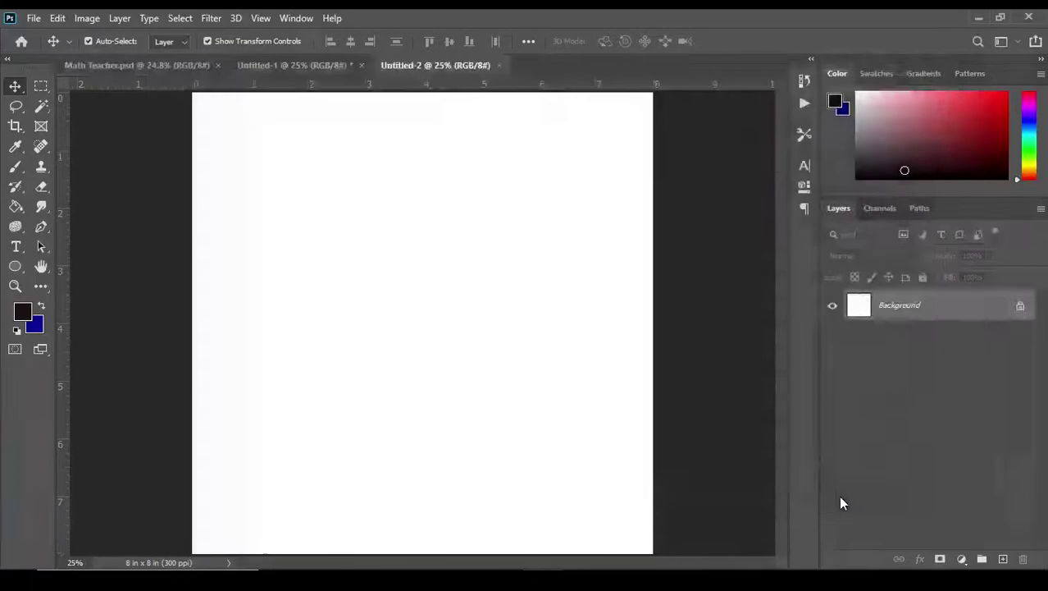
- Draw a large black Ellipse 1 circle and move it up-left to centre it
click(23, 275)
click(25, 279)
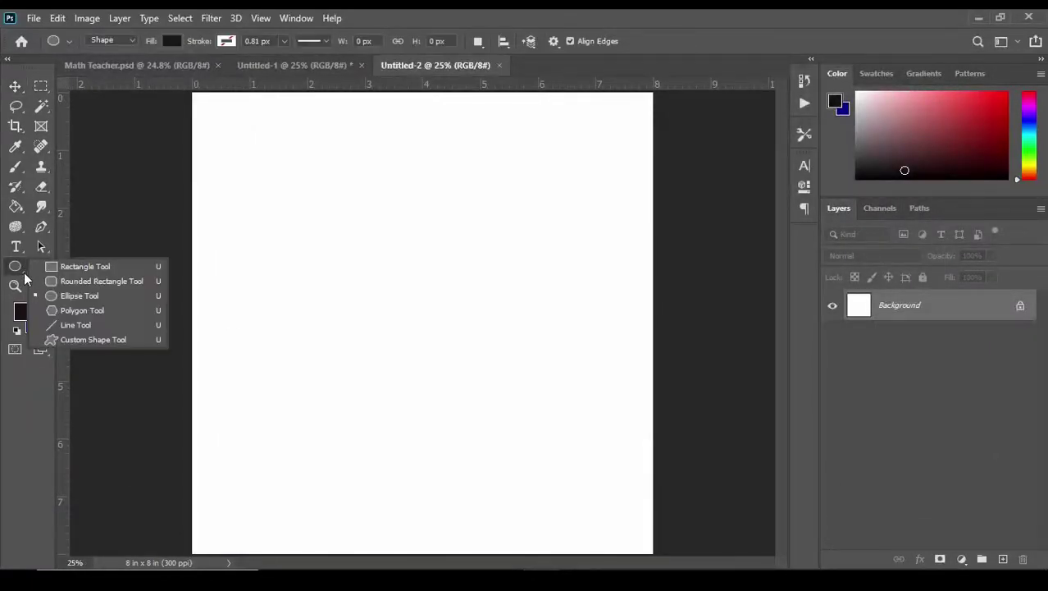
click(94, 296)
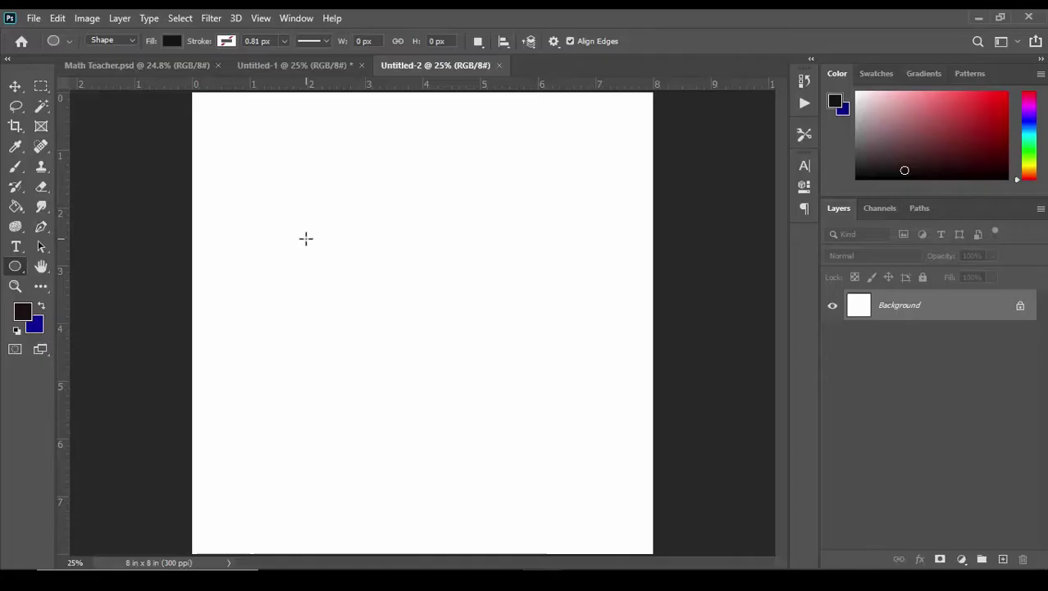
drag(304, 237, 588, 563)
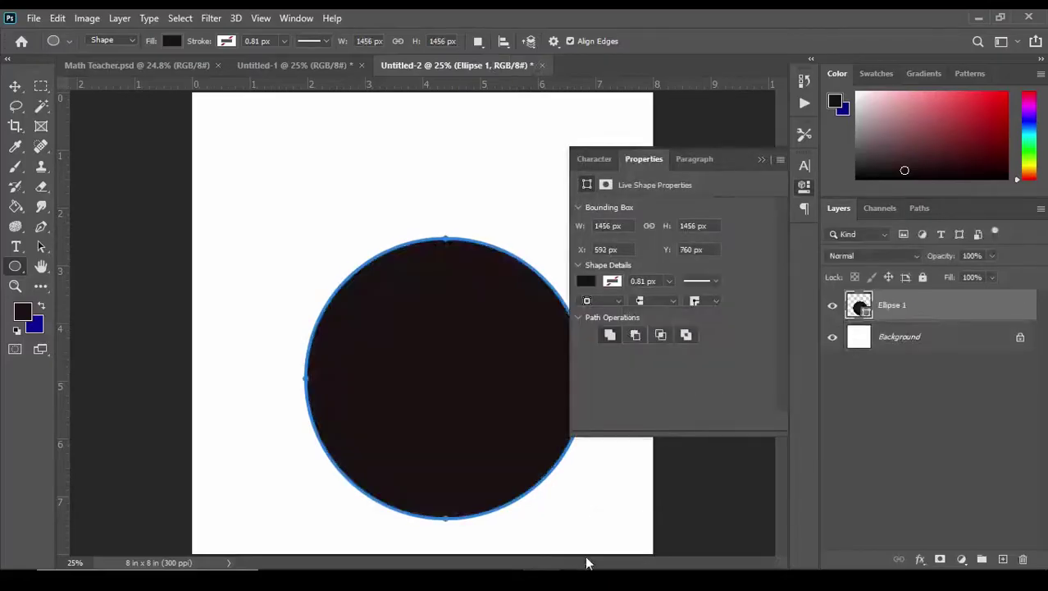
click(762, 160)
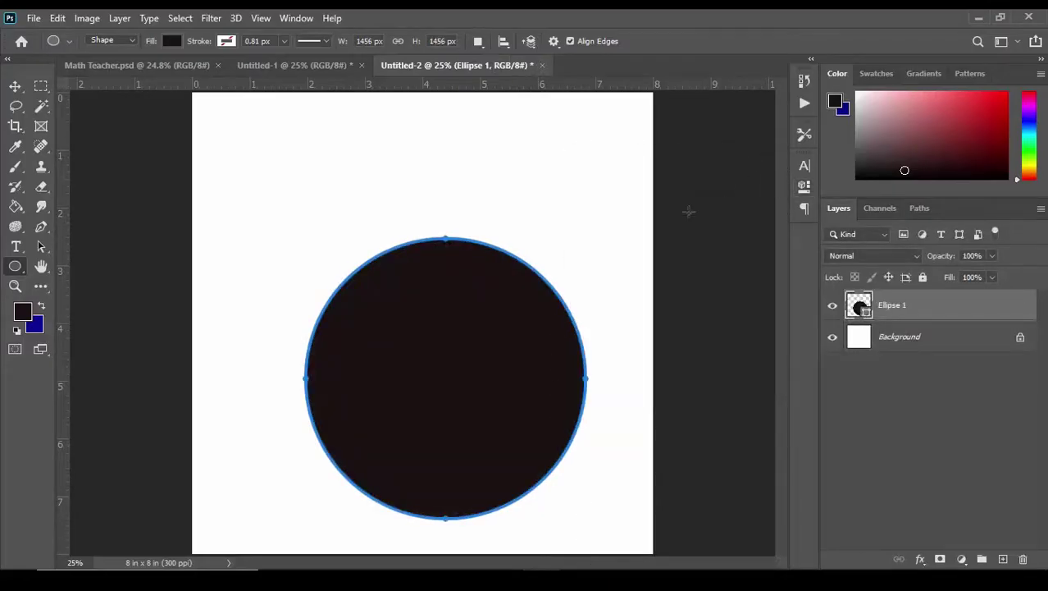
click(15, 86)
drag(441, 370, 428, 312)
- Select the Ellipse 1 layer and switch to the Horizontal Type Tool
click(698, 290)
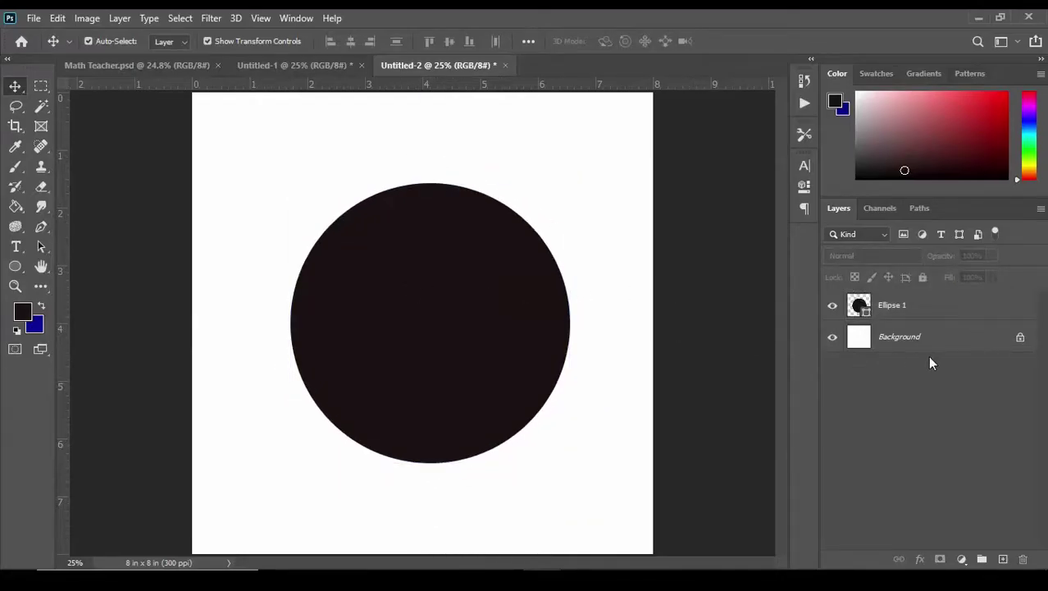
click(922, 315)
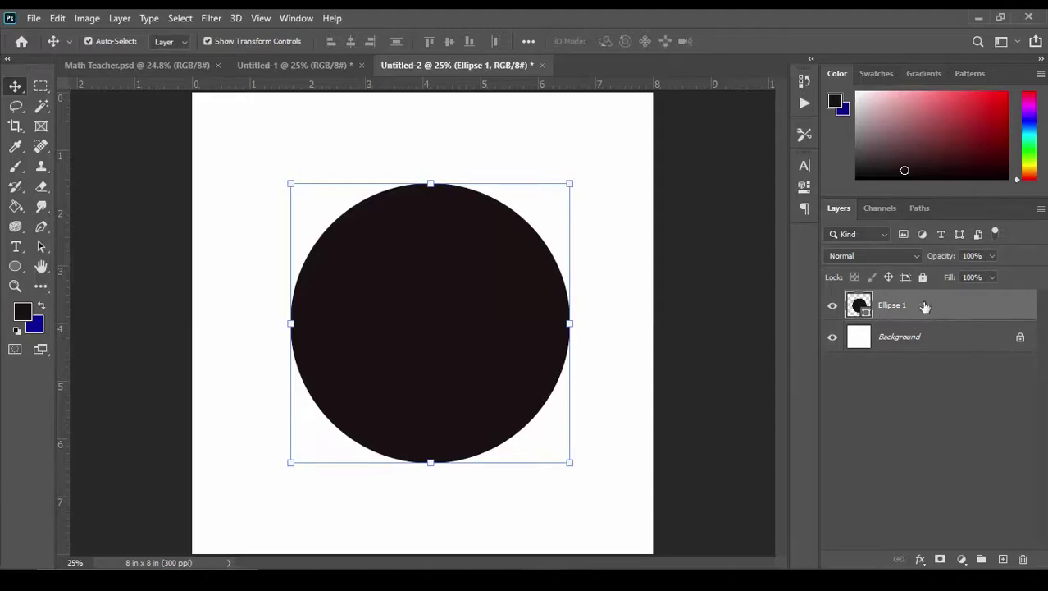
click(18, 250)
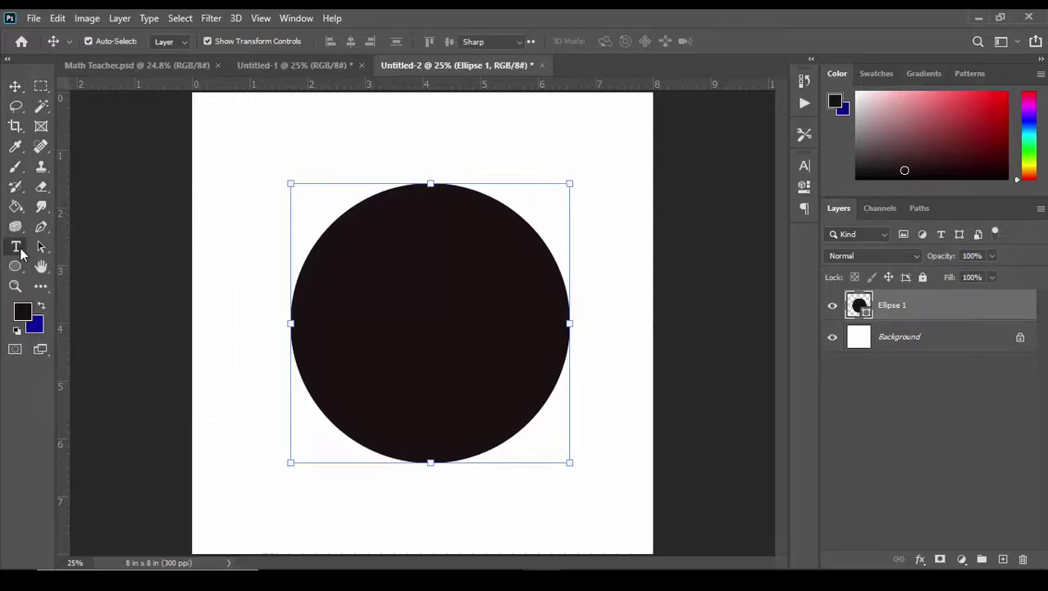
click(21, 253)
click(22, 248)
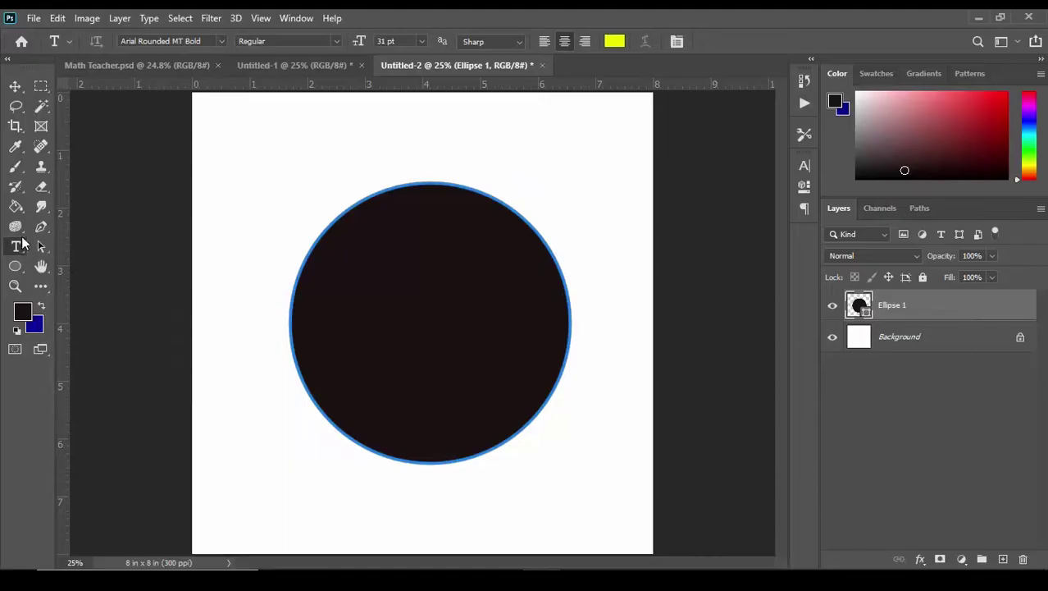
- Type 'MICHEAL STEWART' on the circle's outline and select all of it
click(298, 264)
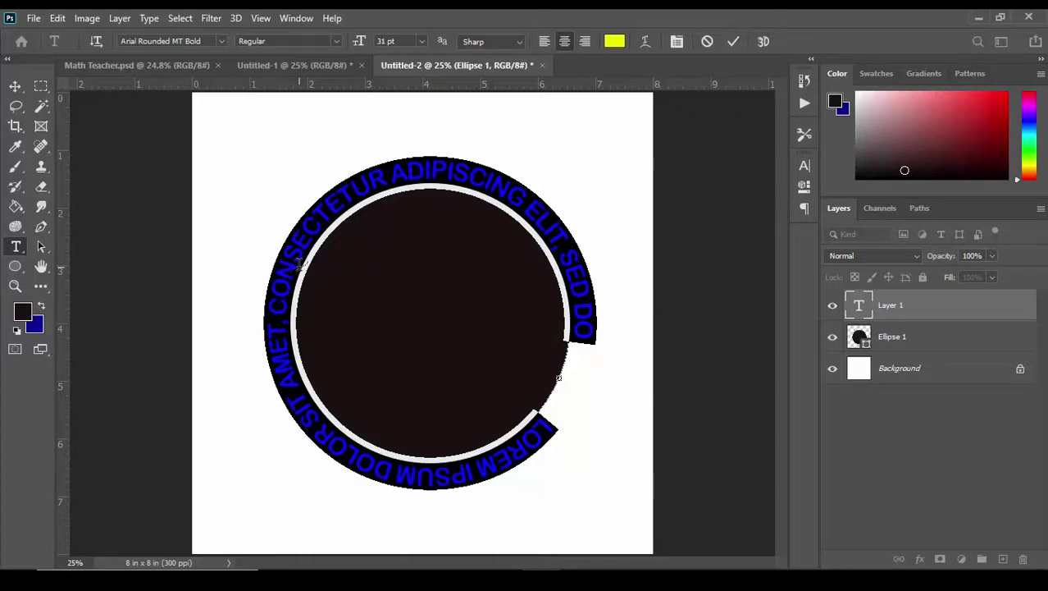
text(MICHEAL)
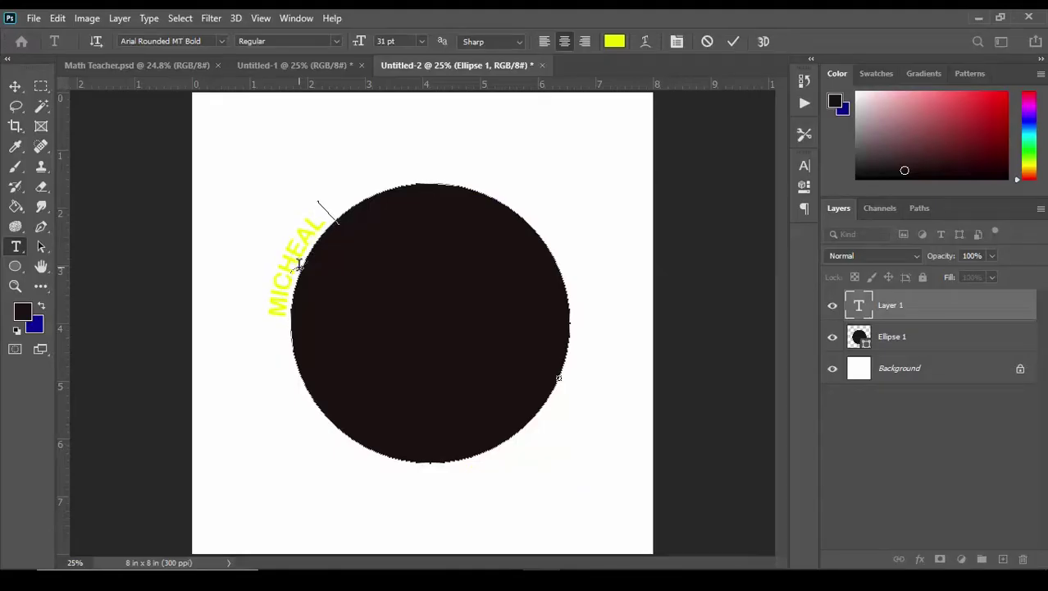
text( STEWART)
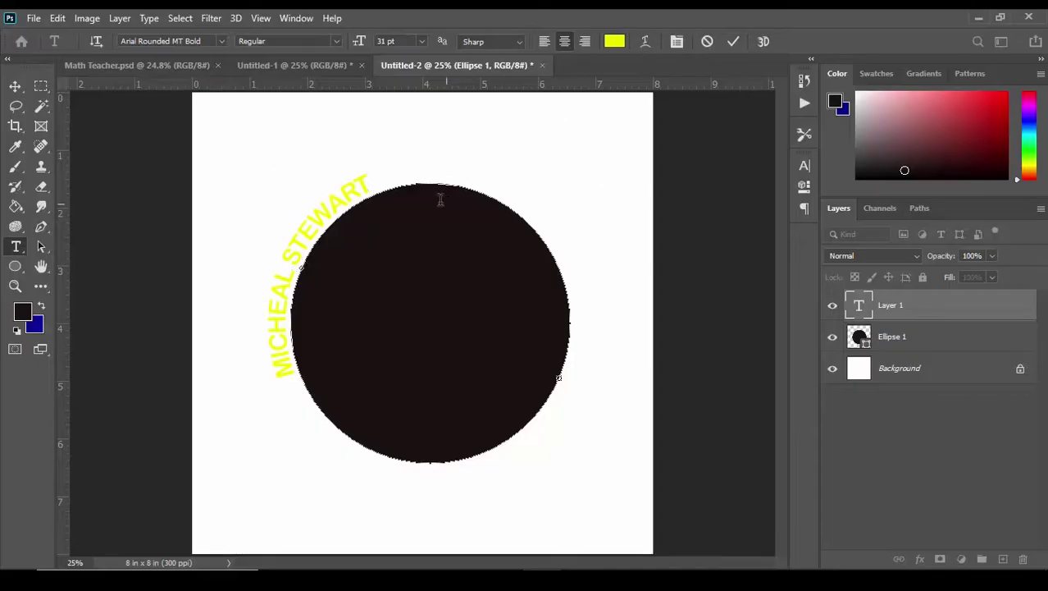
drag(389, 177, 246, 381)
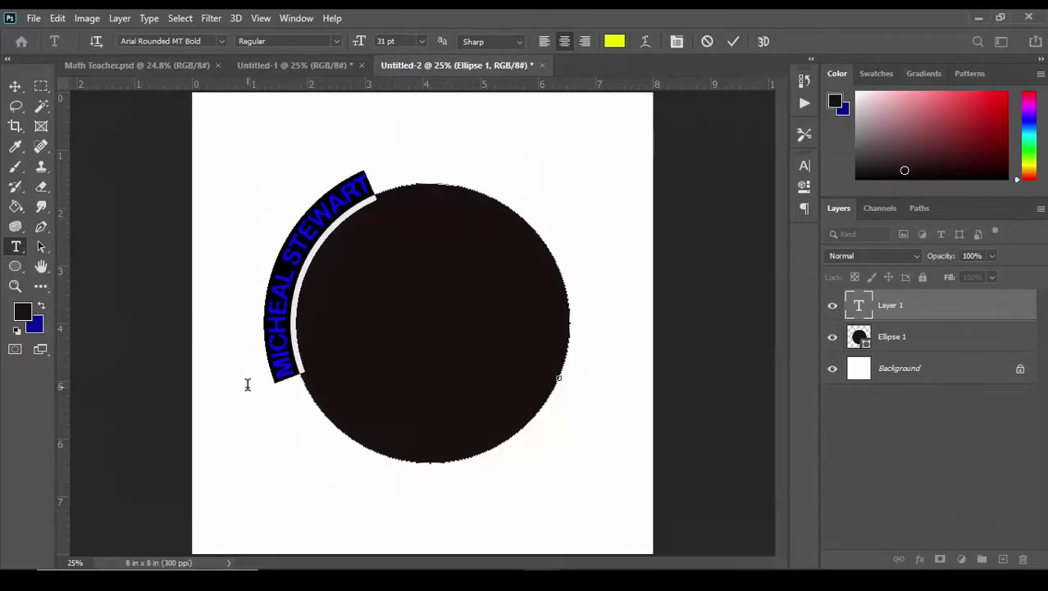
- Colour the curved name text blue and commit it
click(615, 41)
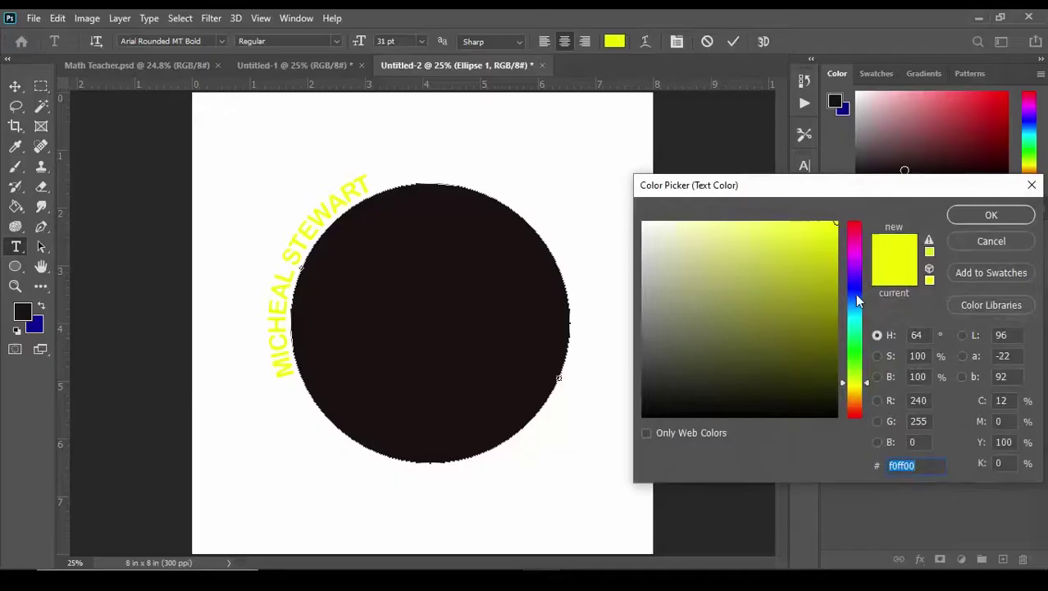
click(857, 289)
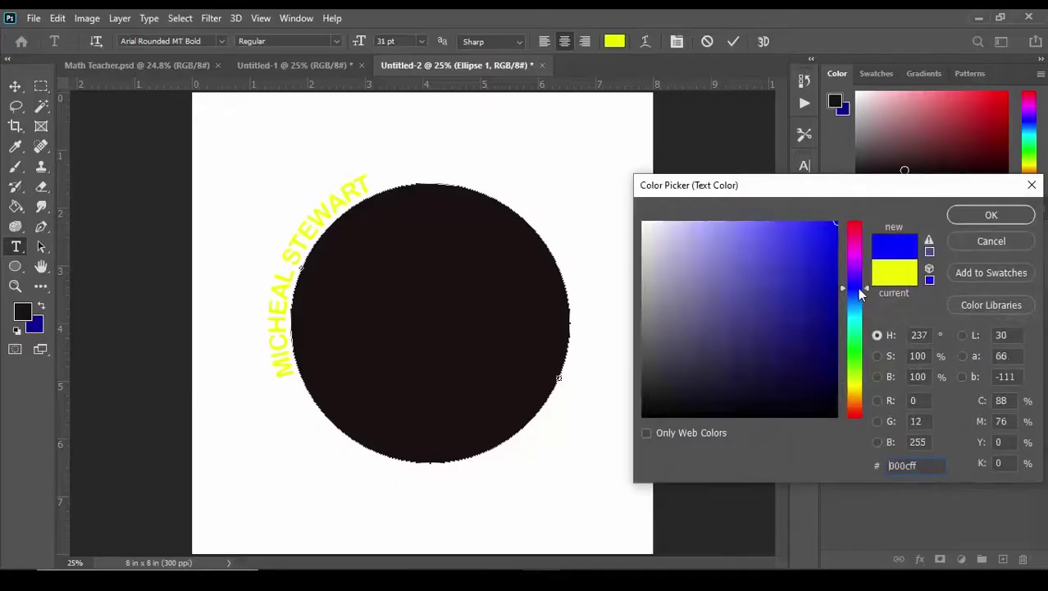
click(992, 215)
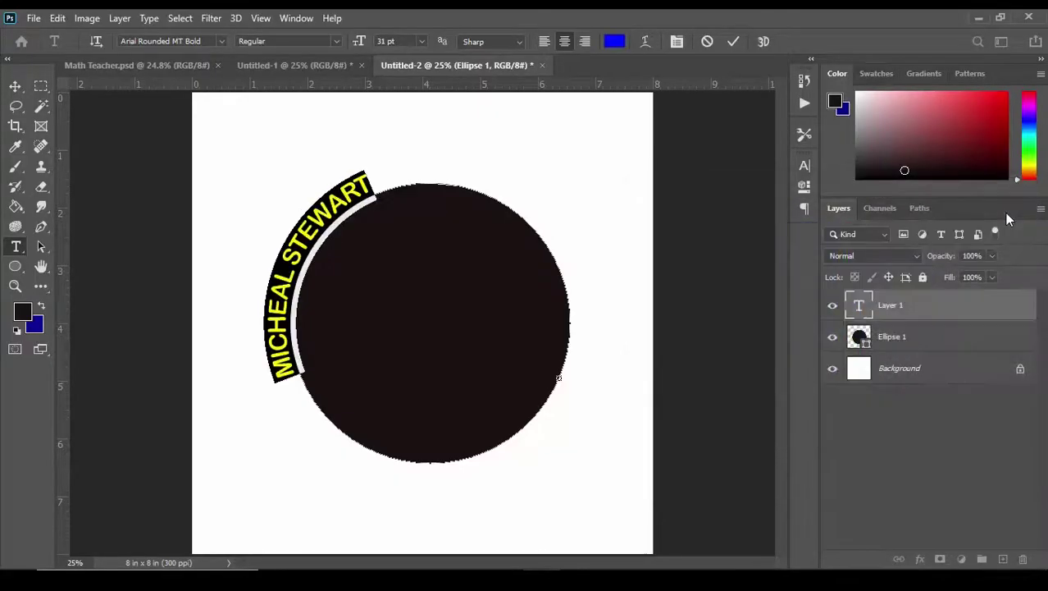
click(735, 40)
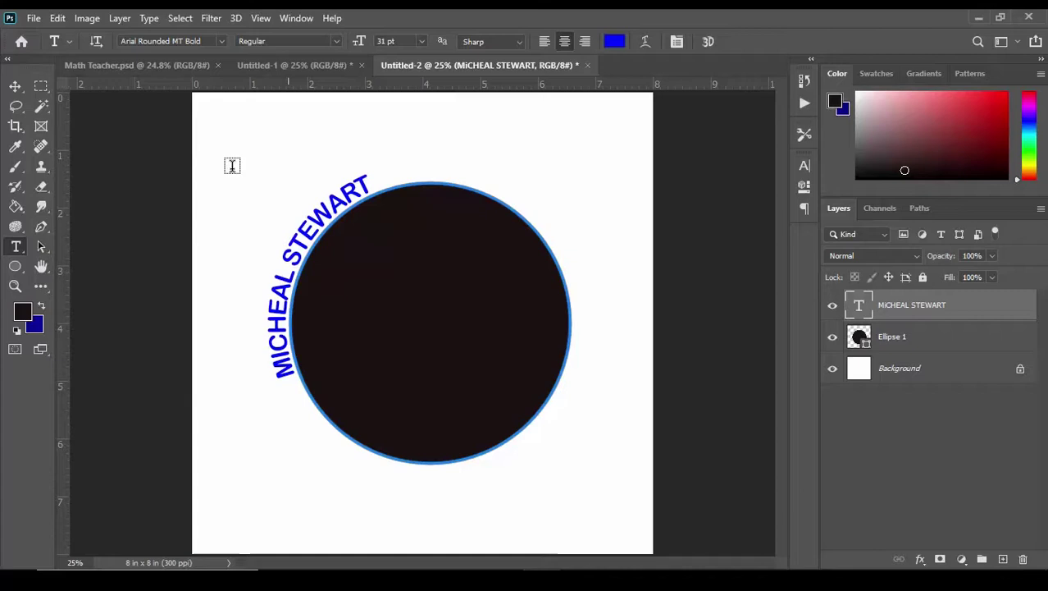
click(40, 253)
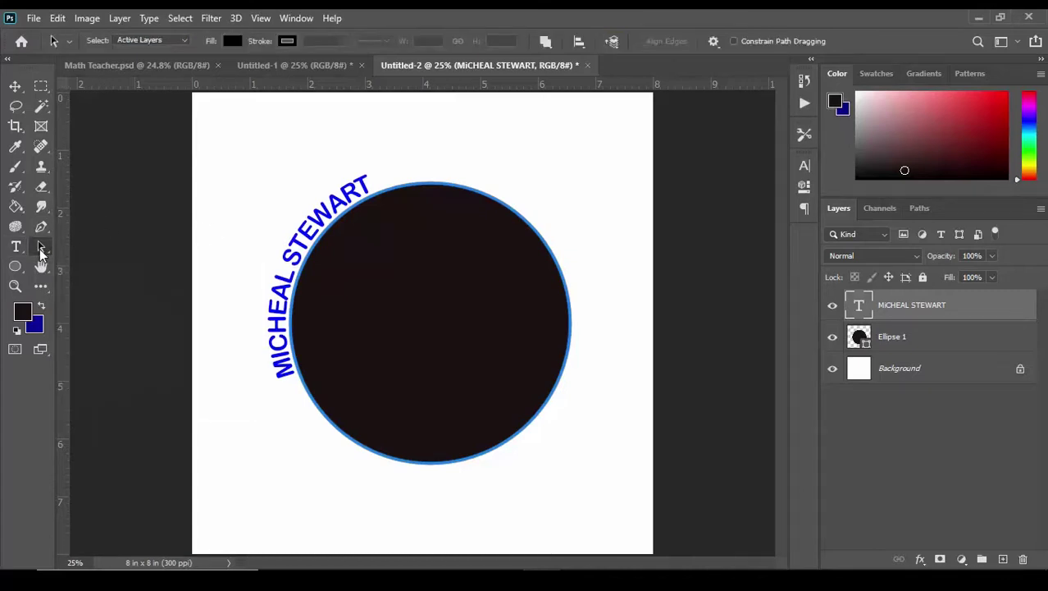
click(295, 248)
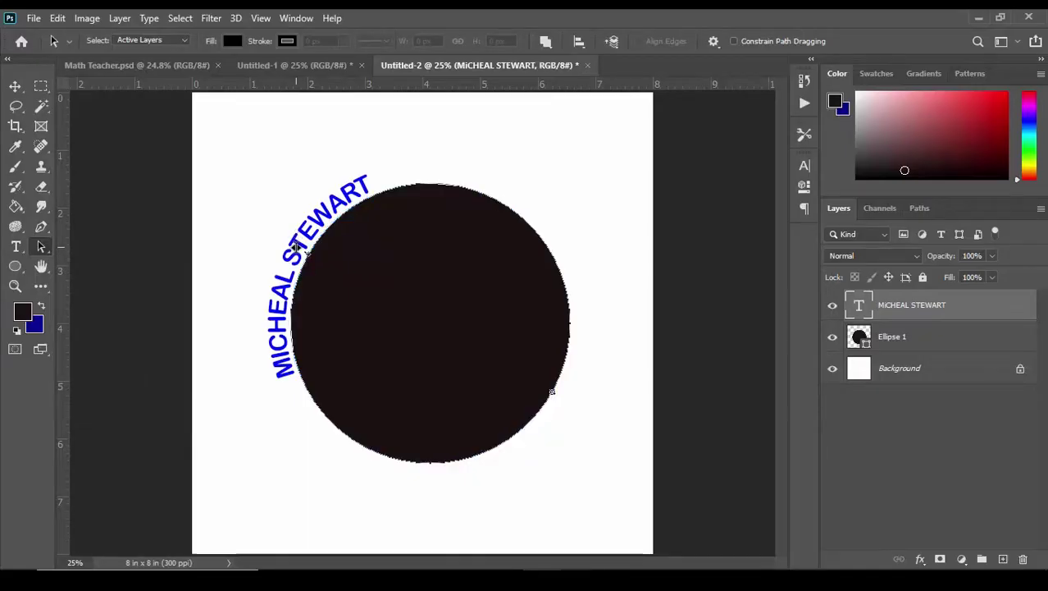
drag(295, 248, 426, 184)
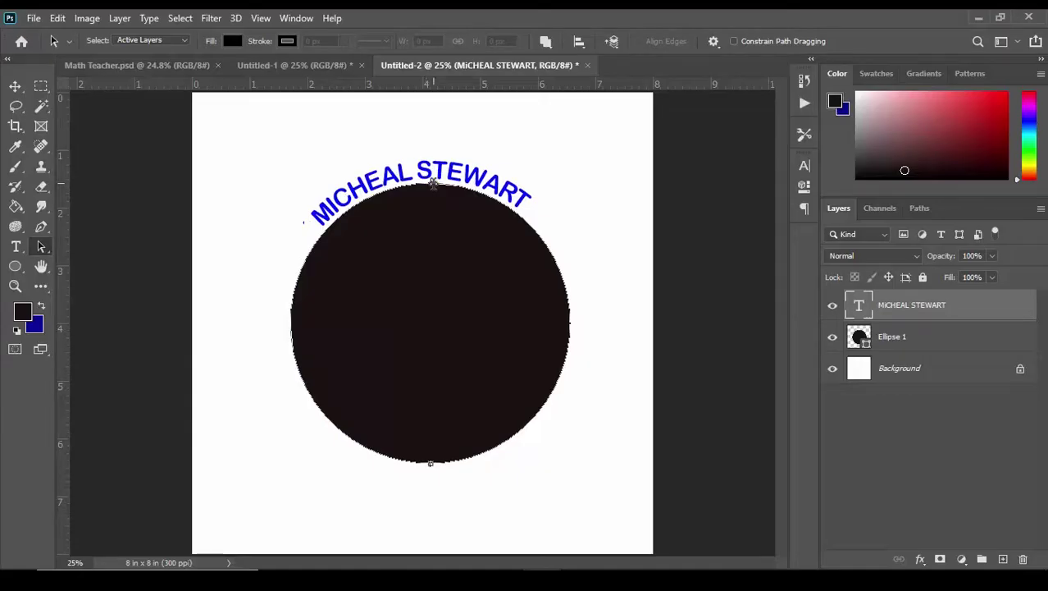
drag(436, 182, 431, 173)
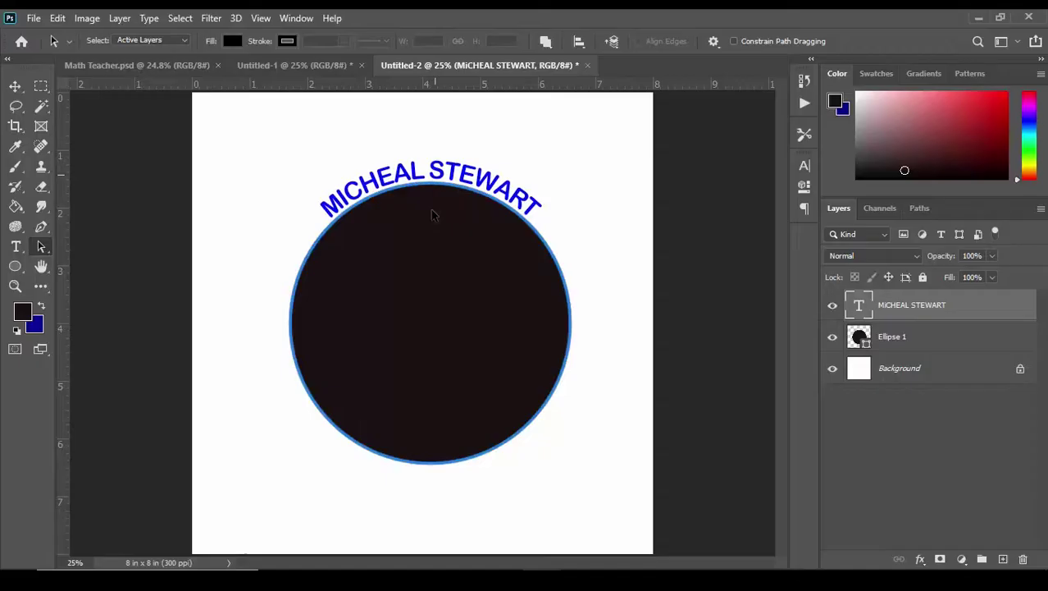
click(14, 87)
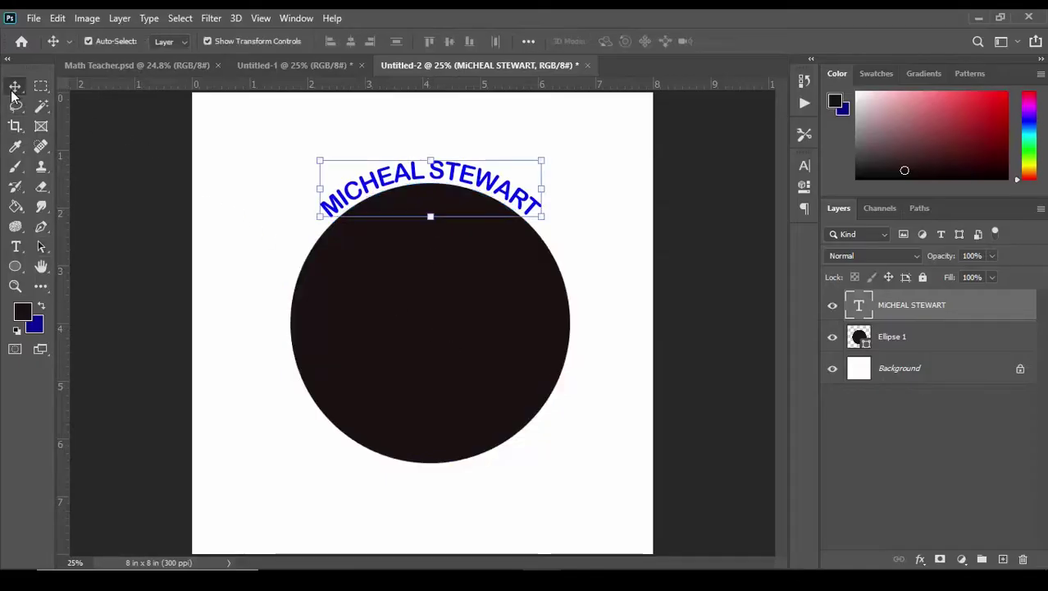
click(656, 218)
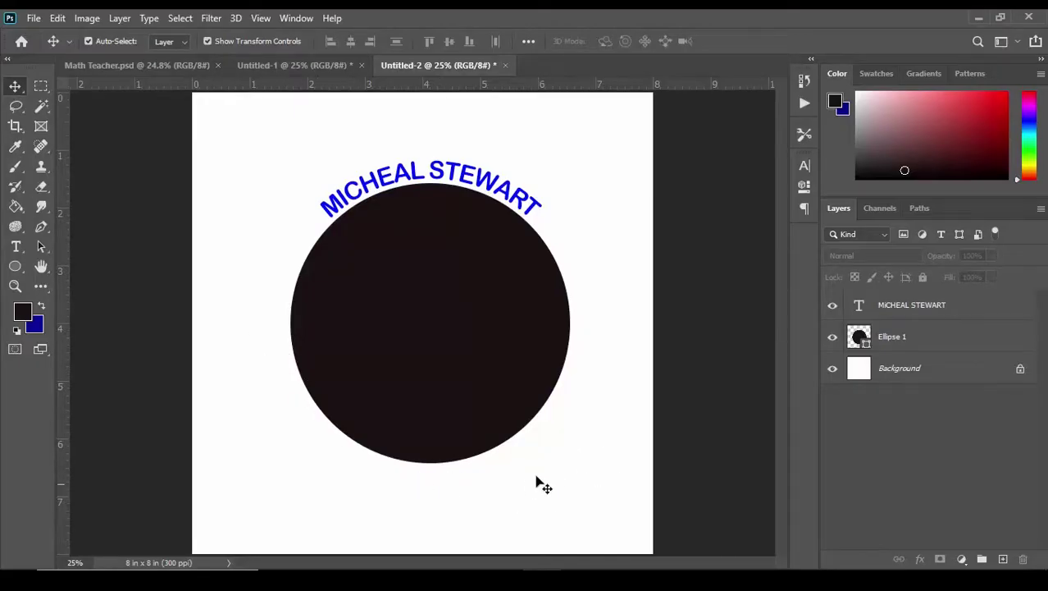
click(141, 65)
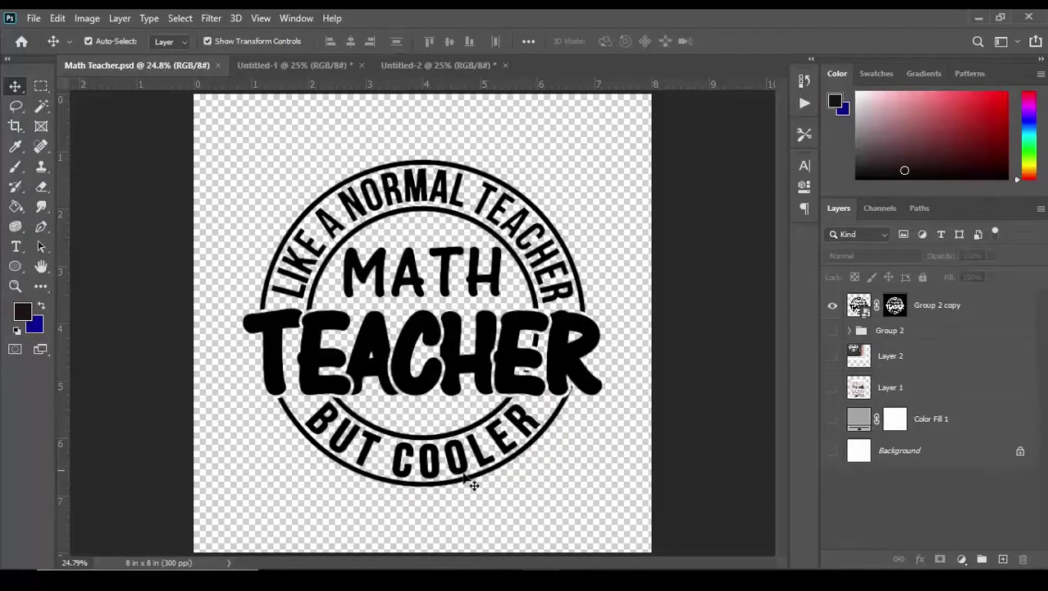
click(417, 64)
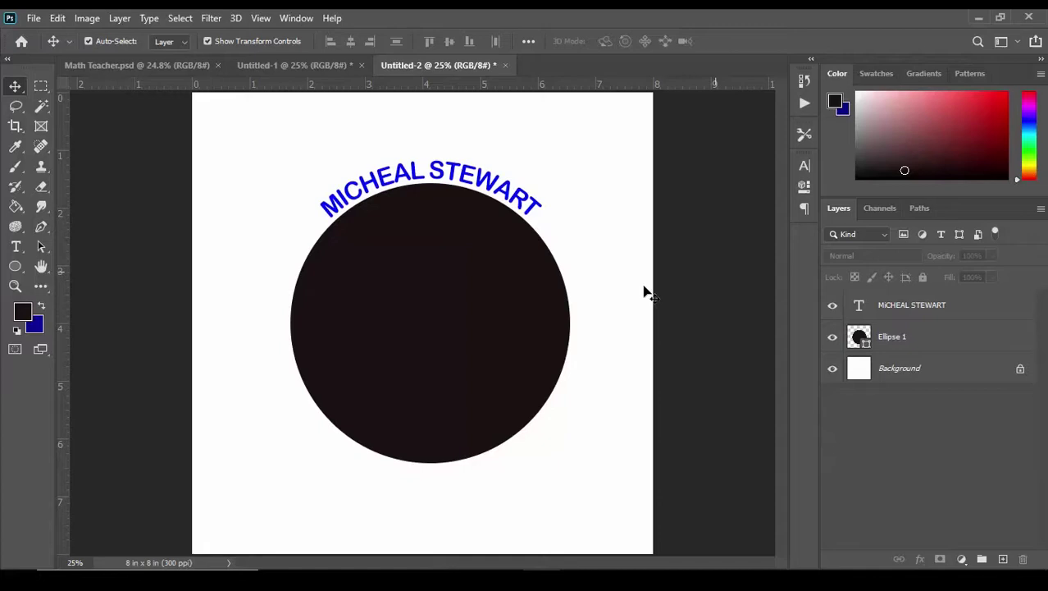
- With Ellipse 1 selected, type 'GRAPHIC DESIGN' starting at the circle's bottom edge
click(918, 349)
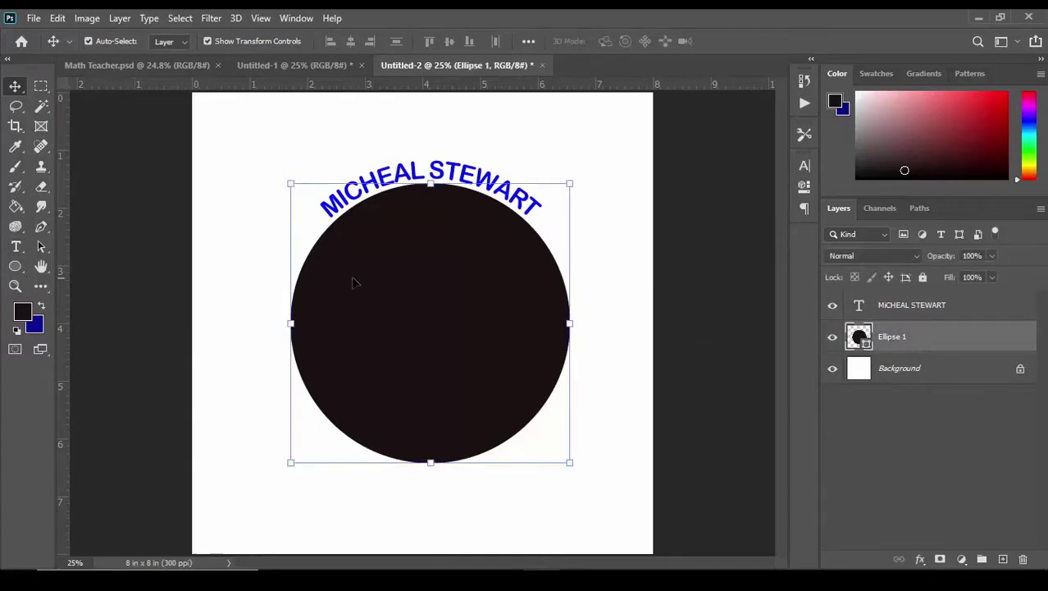
click(16, 247)
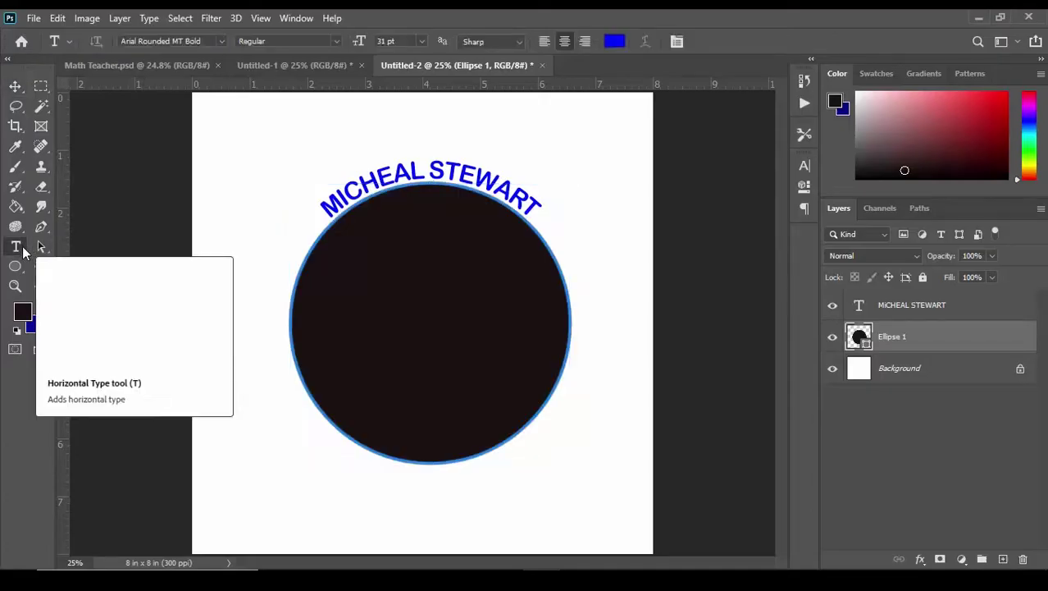
click(434, 464)
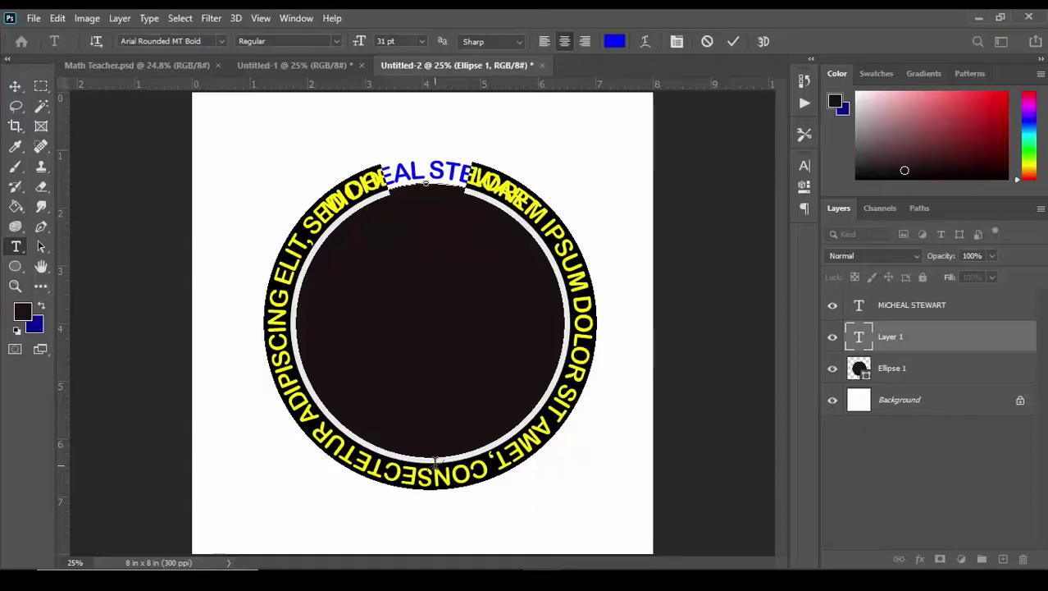
text(GR)
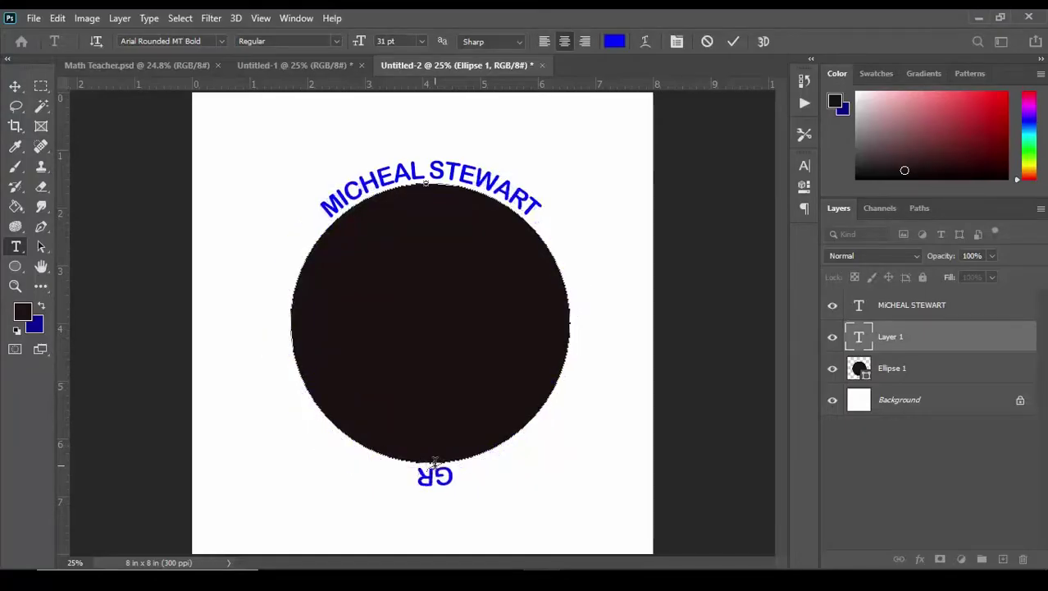
text(APHI)
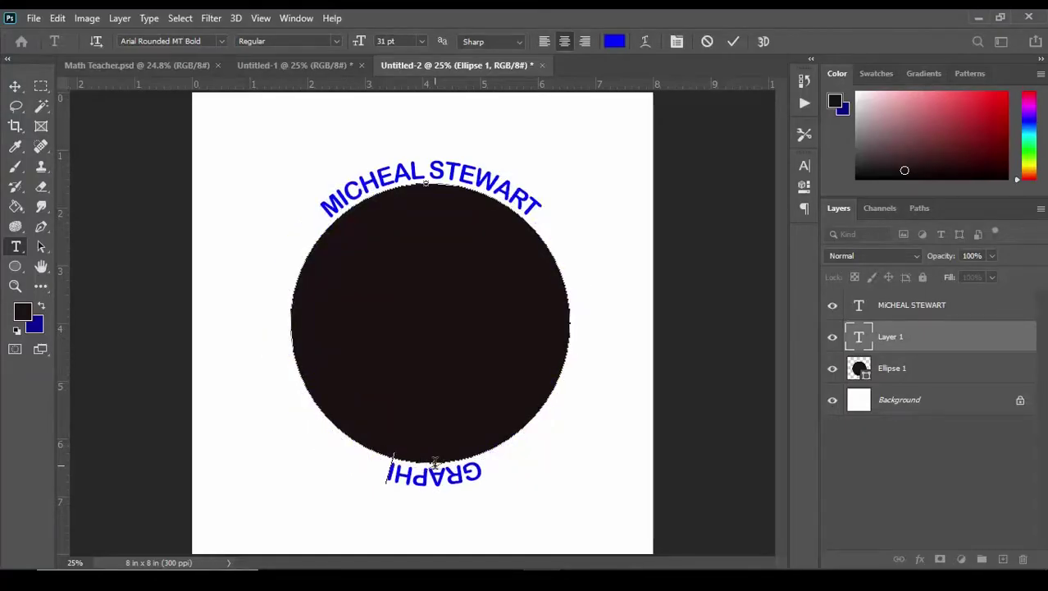
text(C DESIGN)
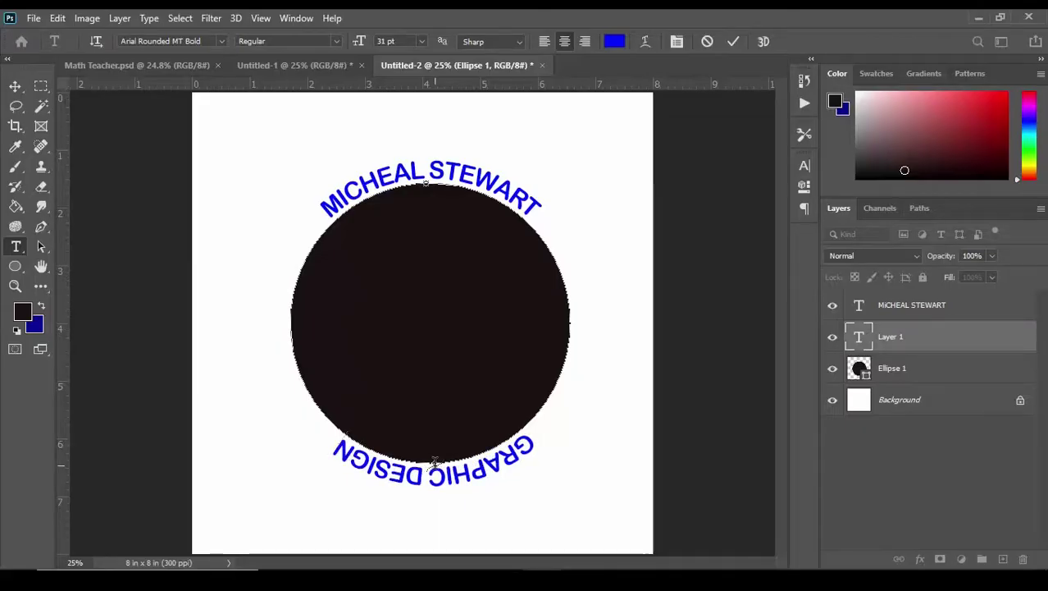
- Commit 'GRAPHIC DESIGN' and drag its path inside the circle so it reads upright
click(734, 43)
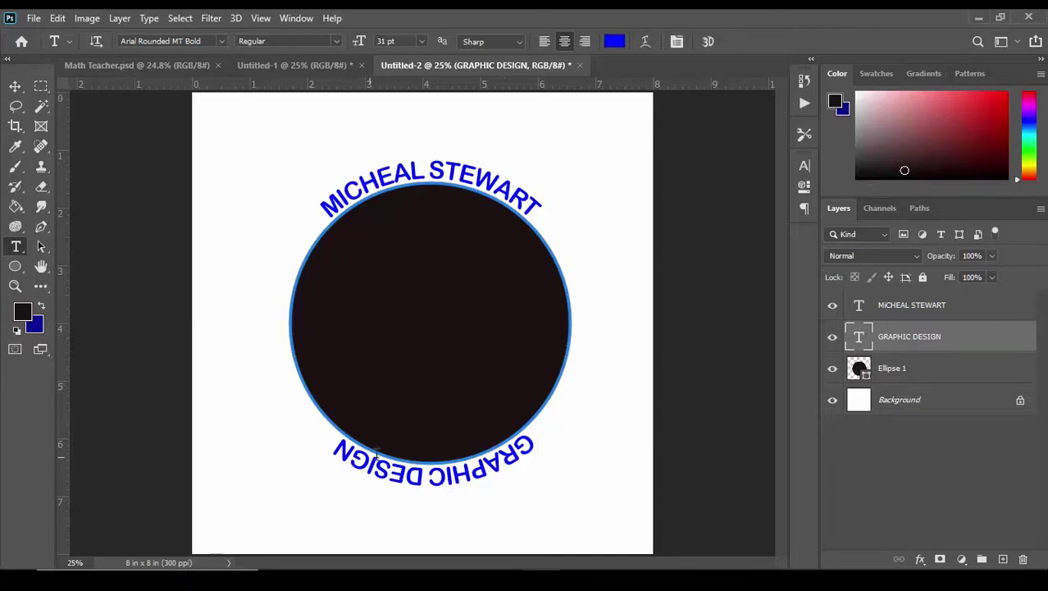
click(41, 247)
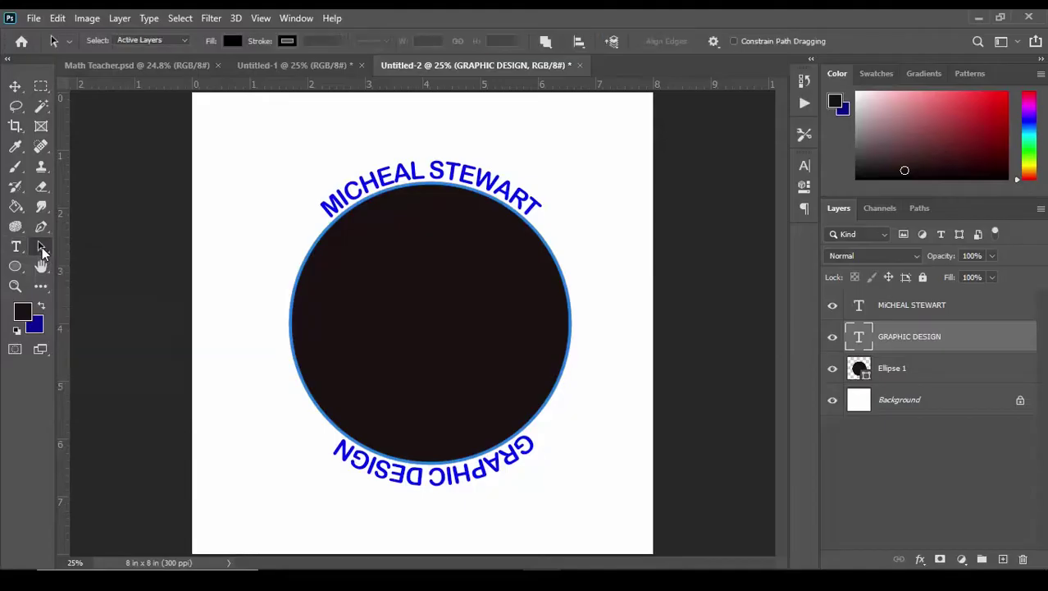
click(436, 479)
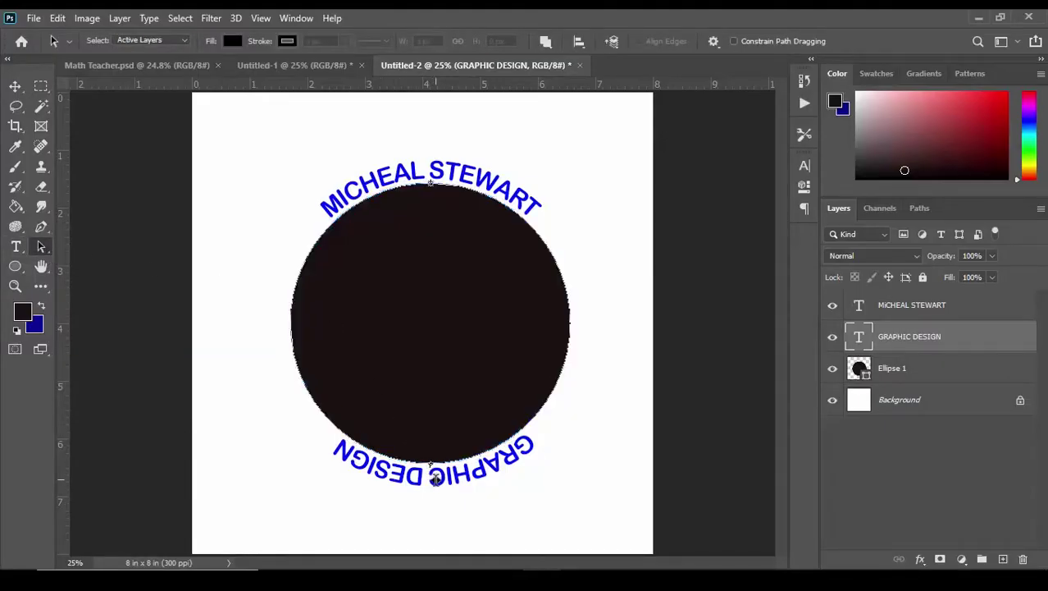
drag(436, 479, 435, 435)
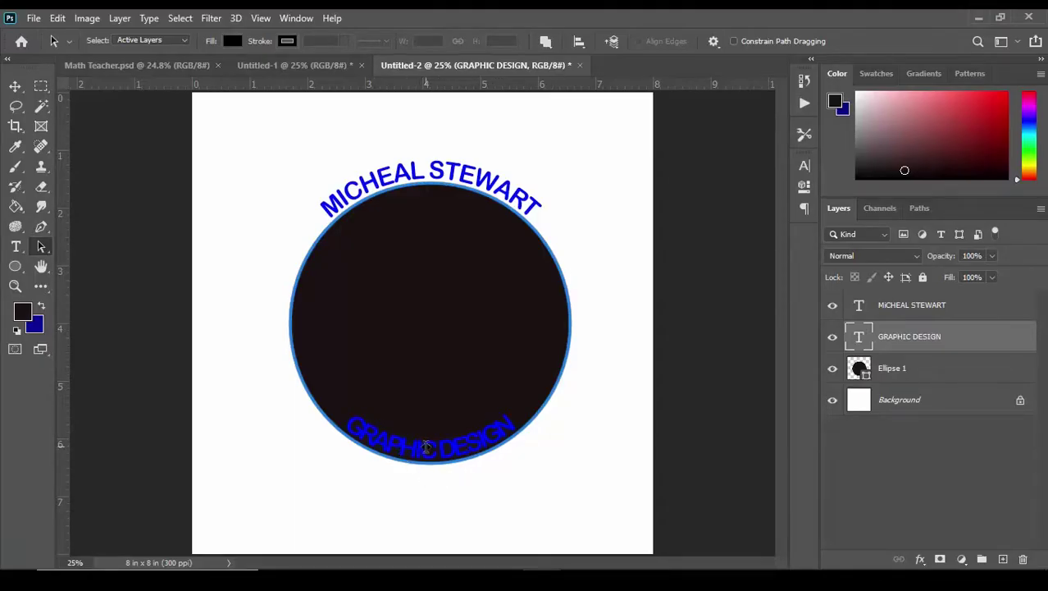
scroll(427, 447, up, 3)
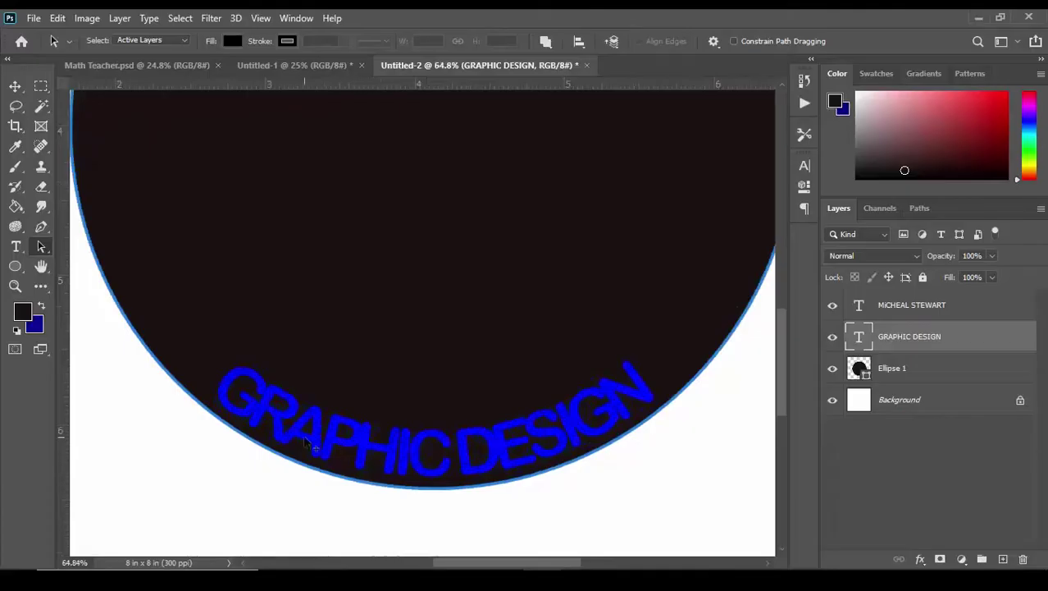
scroll(435, 436, down, 2)
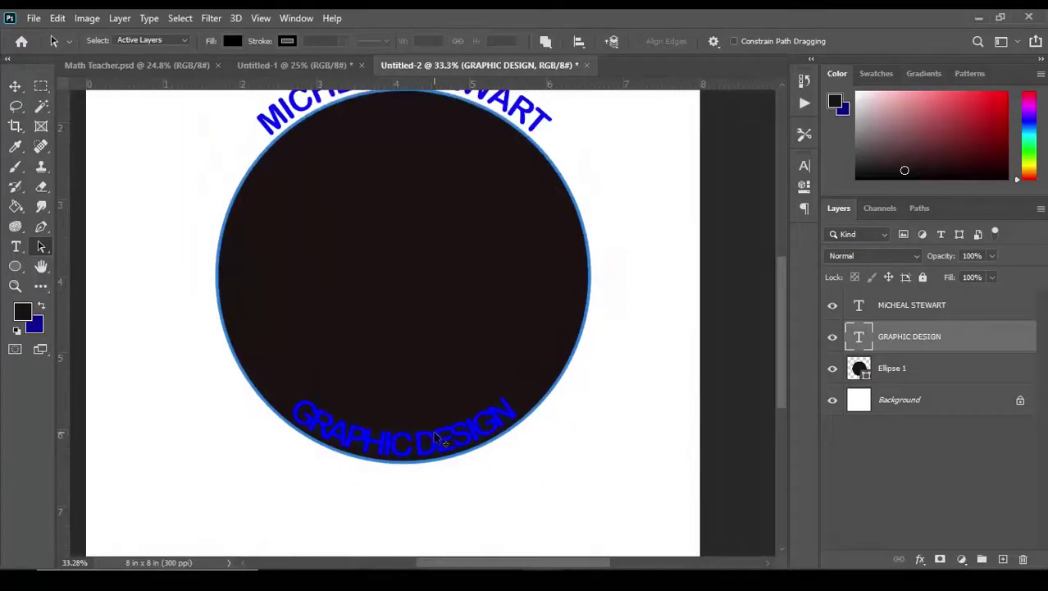
scroll(408, 443, down, 1)
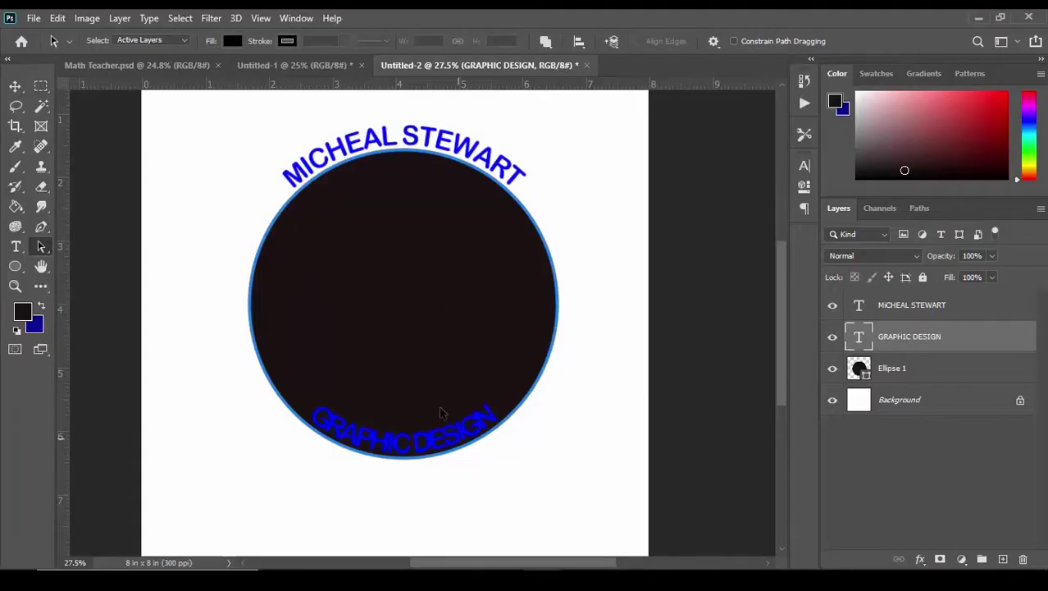
- Set the baseline shift of 'GRAPHIC DESIGN' to -27 pt in the Character panel
click(17, 250)
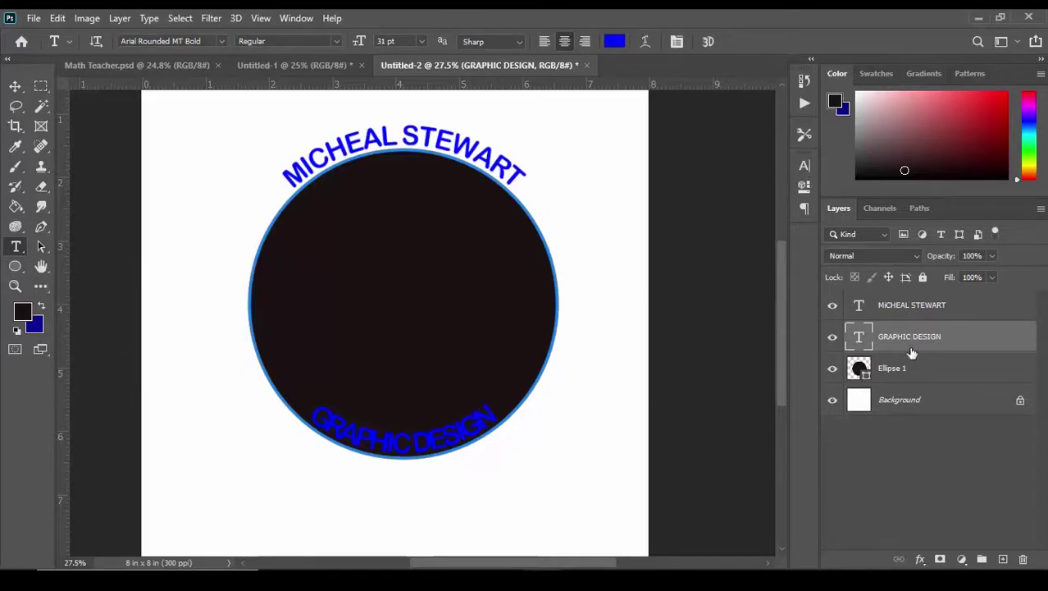
click(810, 166)
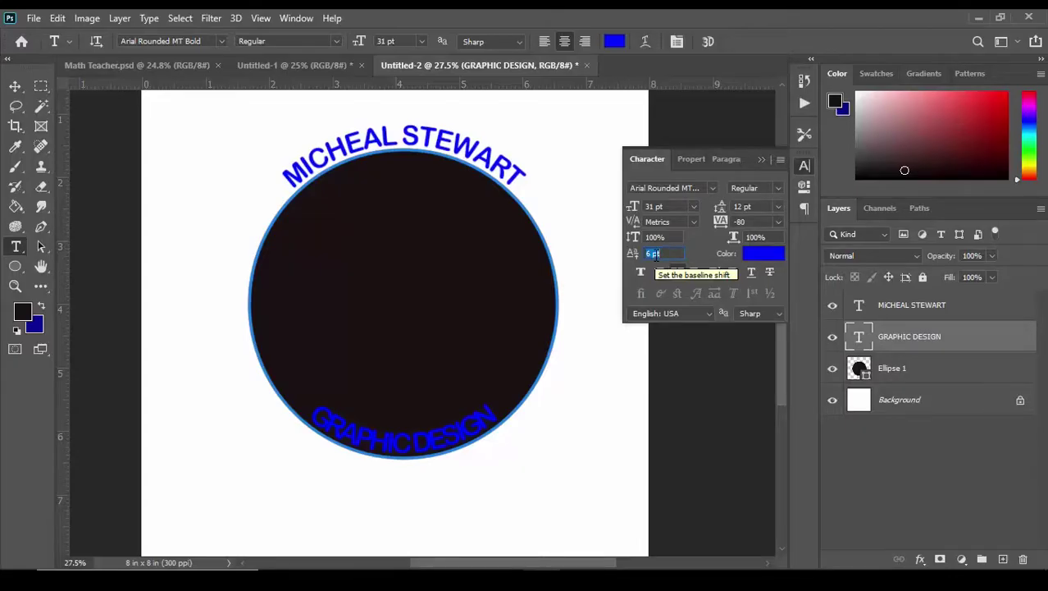
text(3)
key(Return)
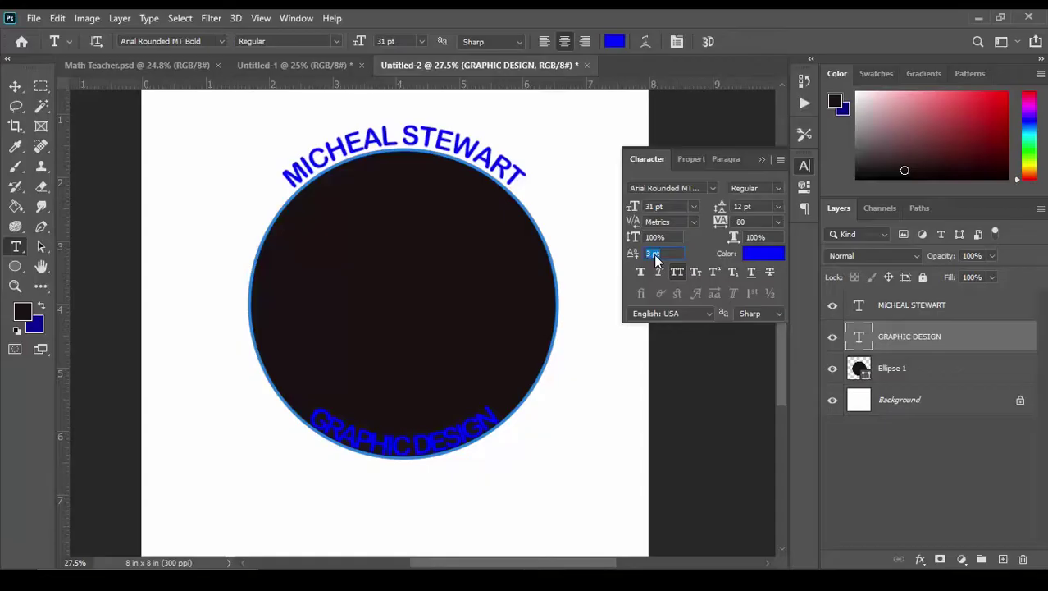
text(-3)
key(Return)
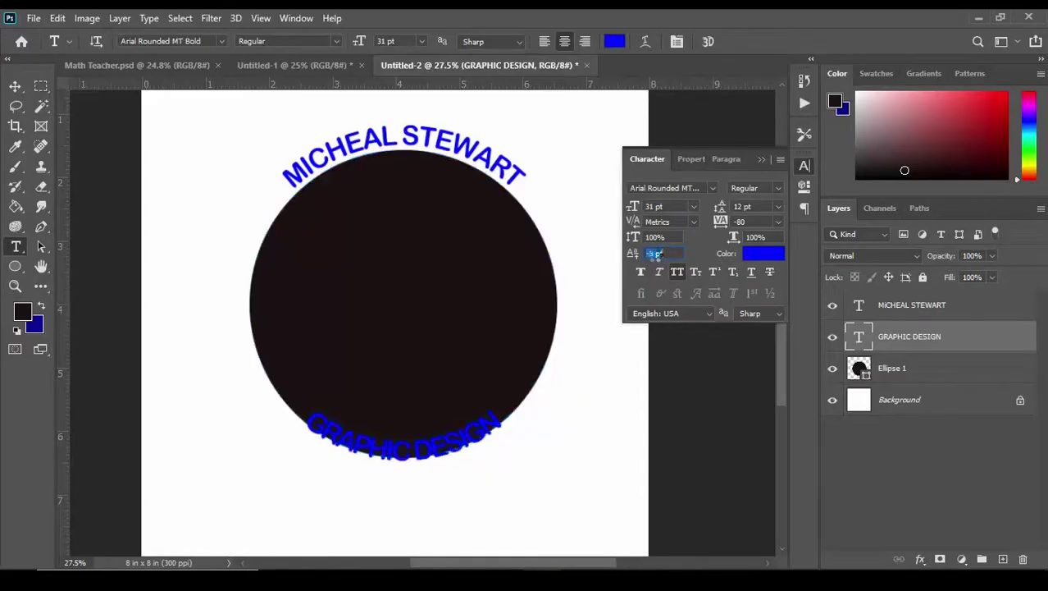
text(-15)
key(Return)
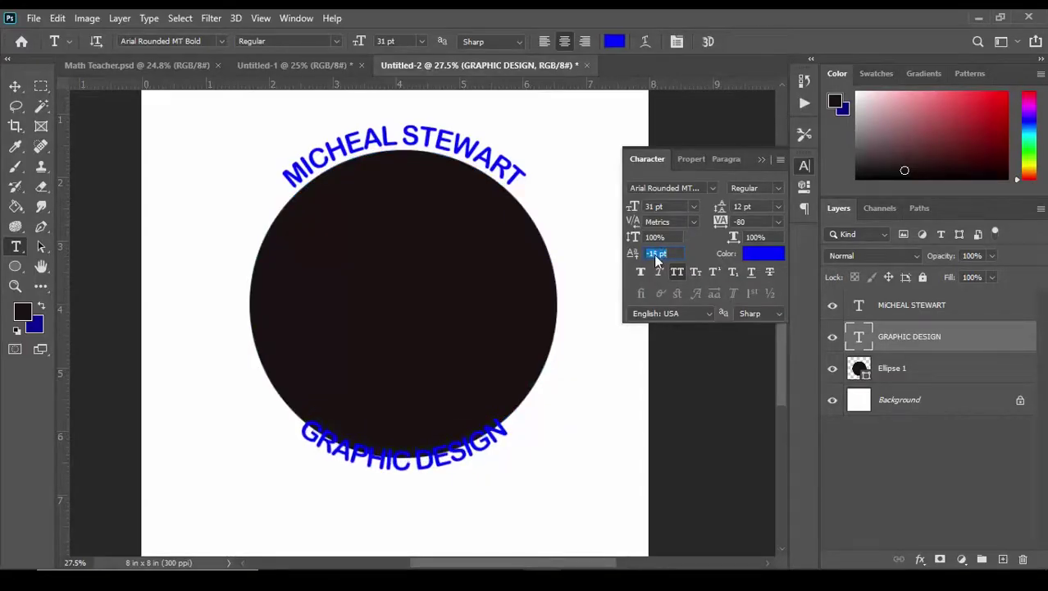
key(Down)
key(Down)
key(Down)
key(Down)
key(Down)
key(Down)
key(Down)
key(Down)
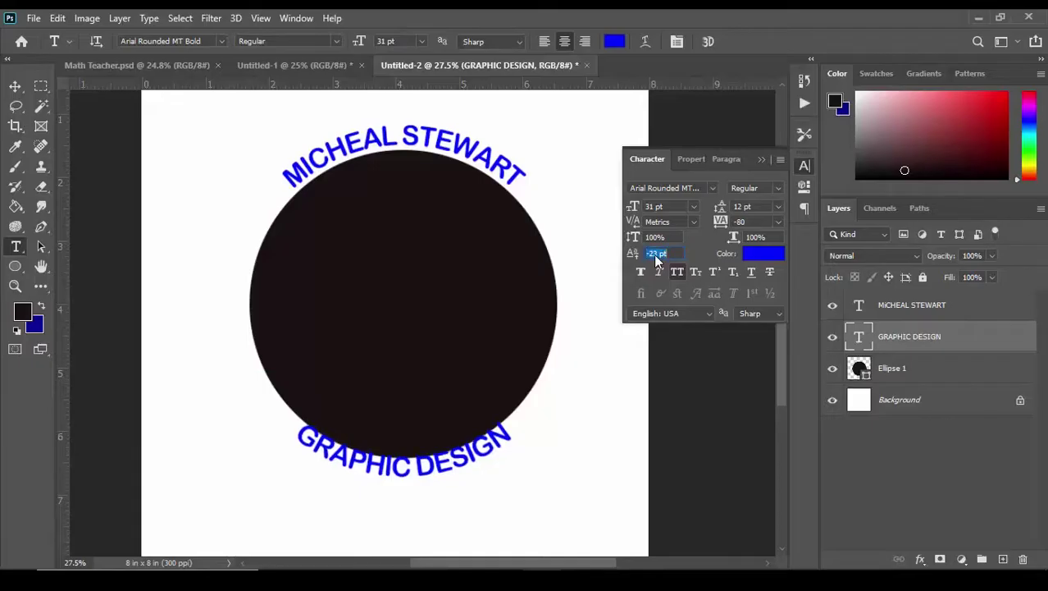
key(Down)
key(Down)
key(Down)
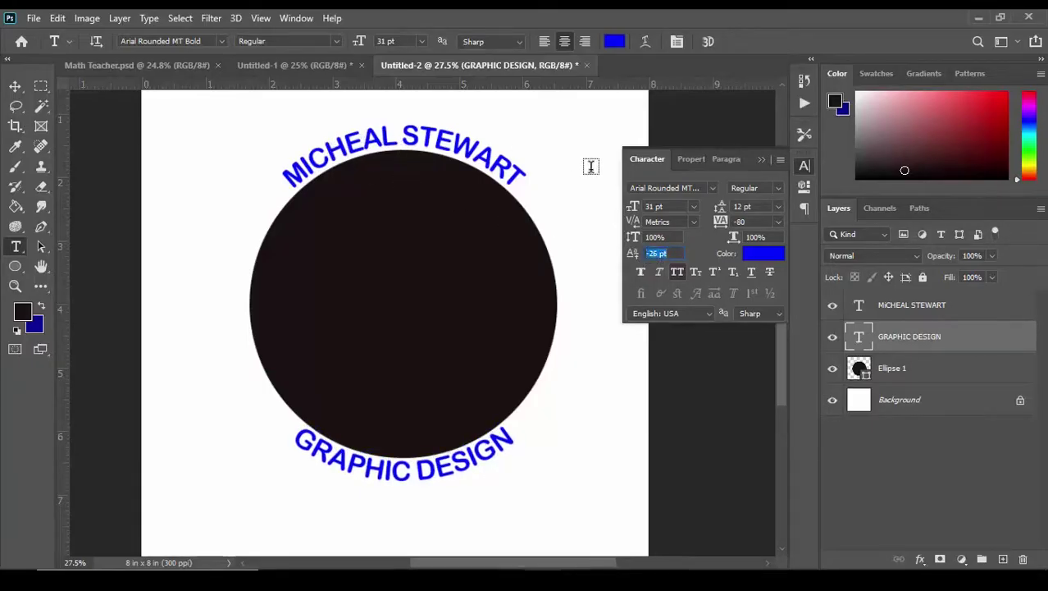
key(Down)
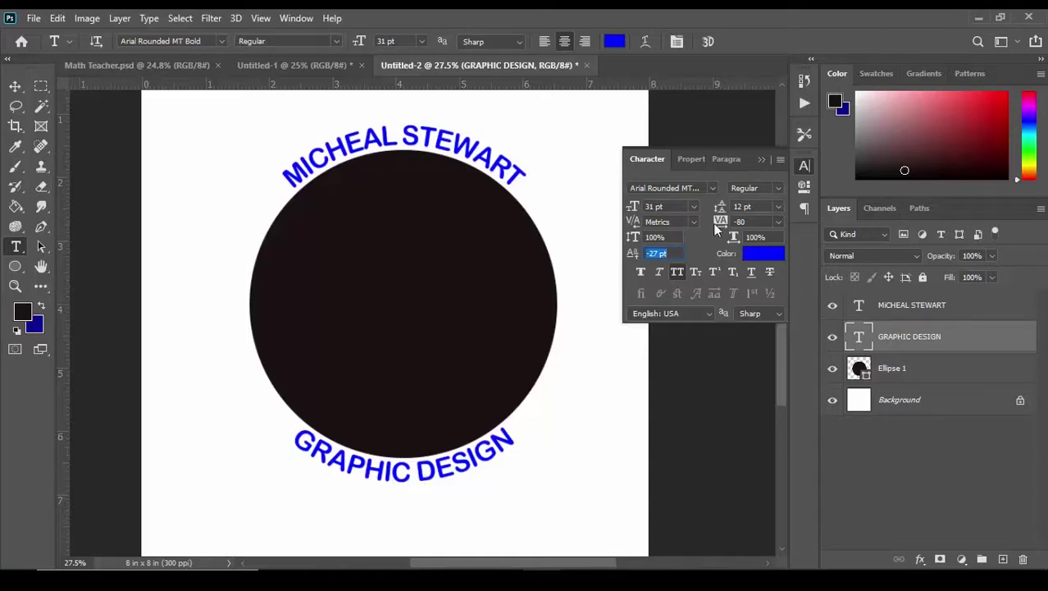
- Collapse the Character panel and deselect the text layer with the Move tool
click(763, 159)
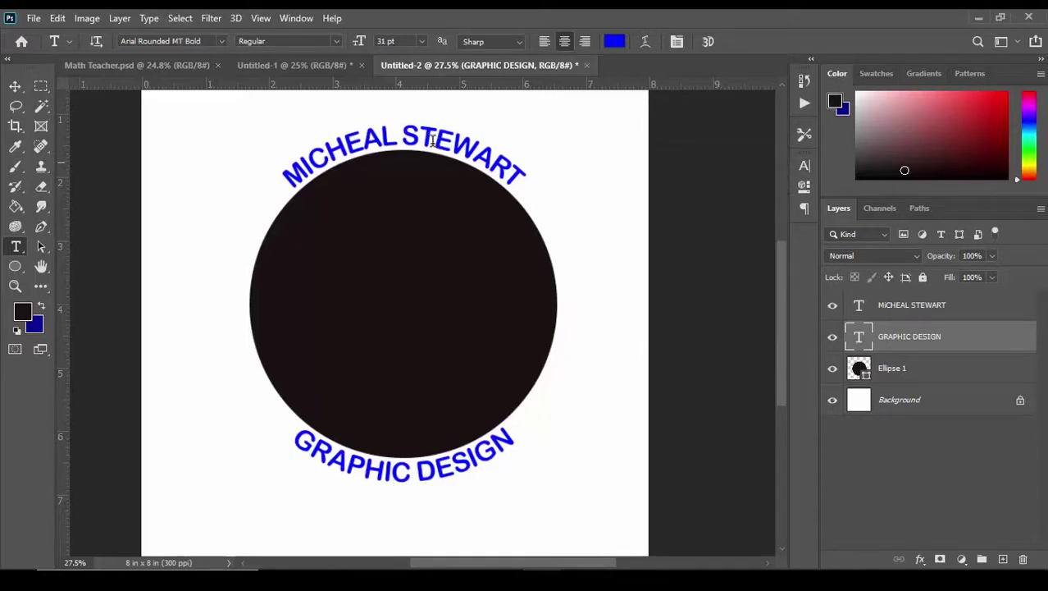
click(16, 85)
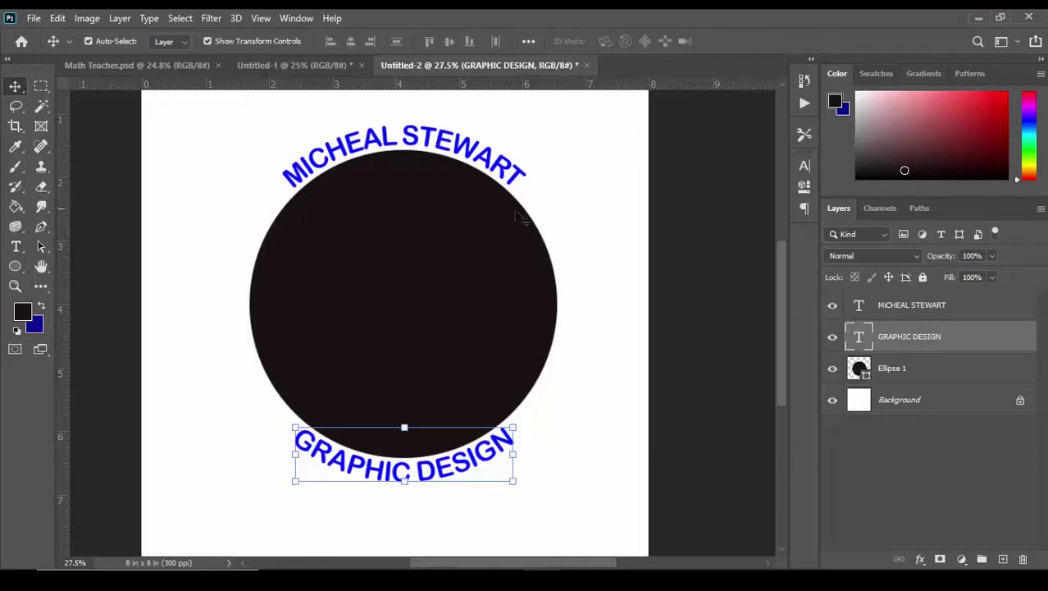
click(661, 205)
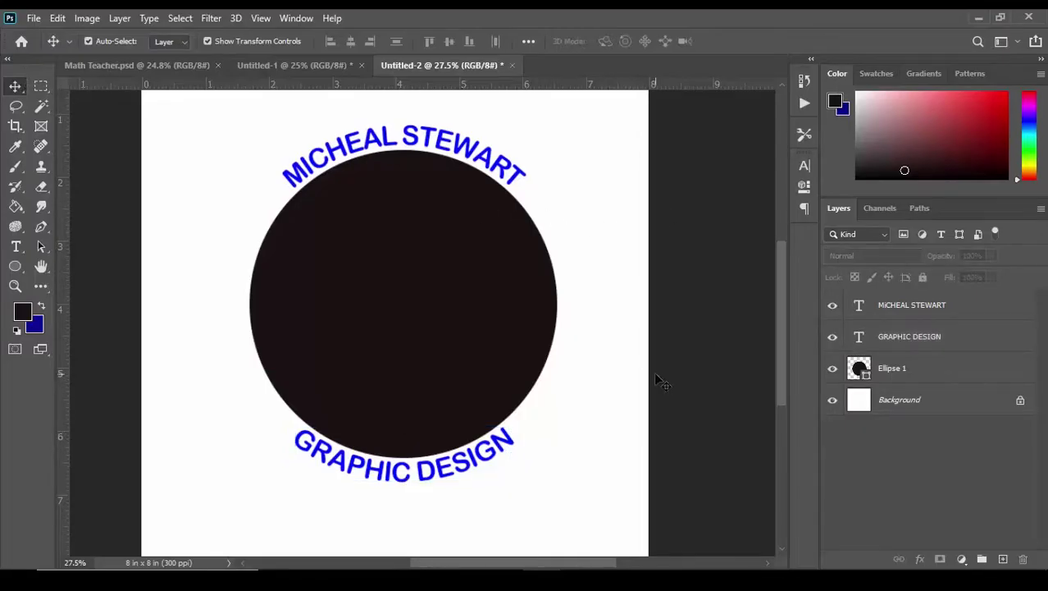